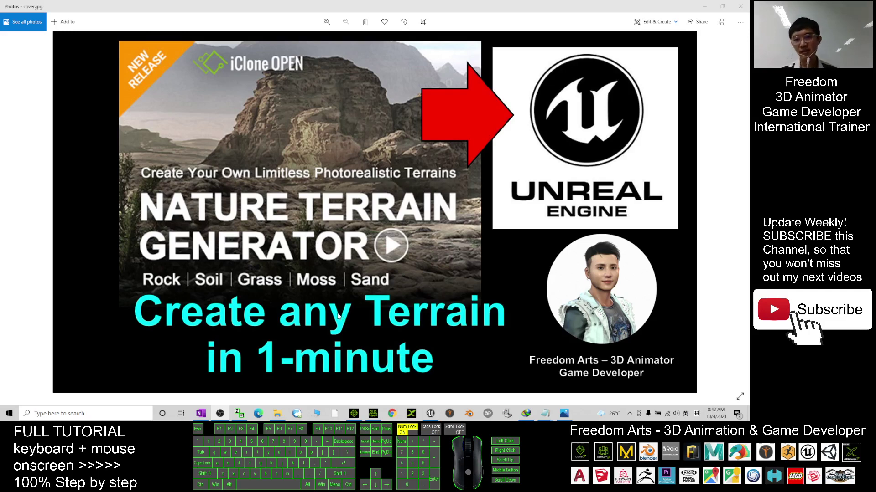
Switch to iClone 7 and examine the finished grass and rock terrain from another angle.
{"action": "left_click", "coordinate": [354, 413]}
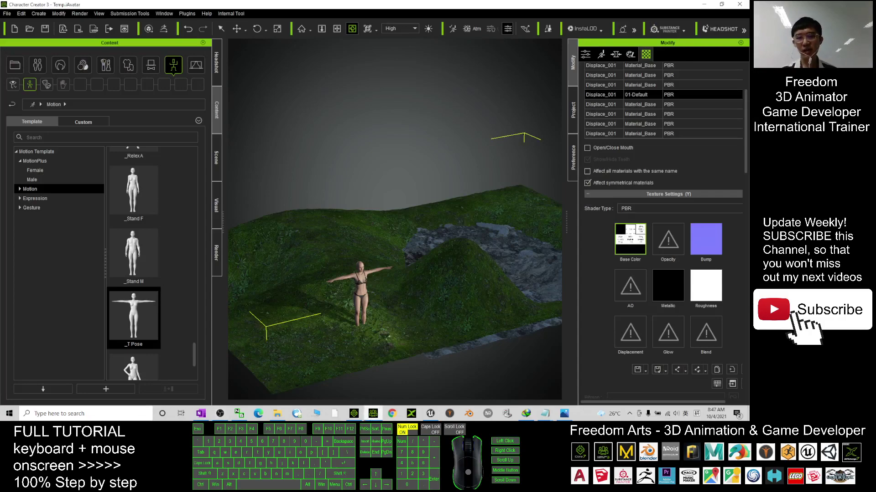
{"action": "left_click", "coordinate": [355, 414]}
{"action": "scroll", "coordinate": [305, 197], "scroll_direction": "up", "scroll_amount": 1}
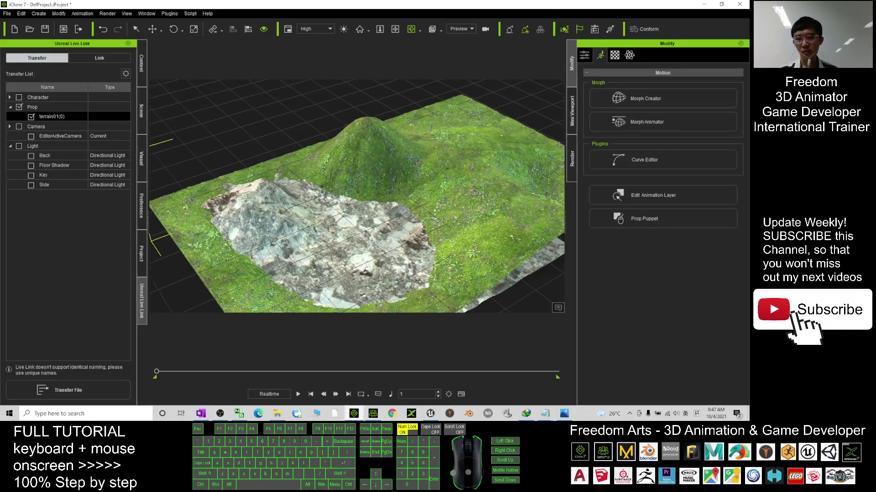
{"action": "key", "text": "c"}
{"action": "left_click_drag", "start_coordinate": [305, 197], "coordinate": [434, 187]}
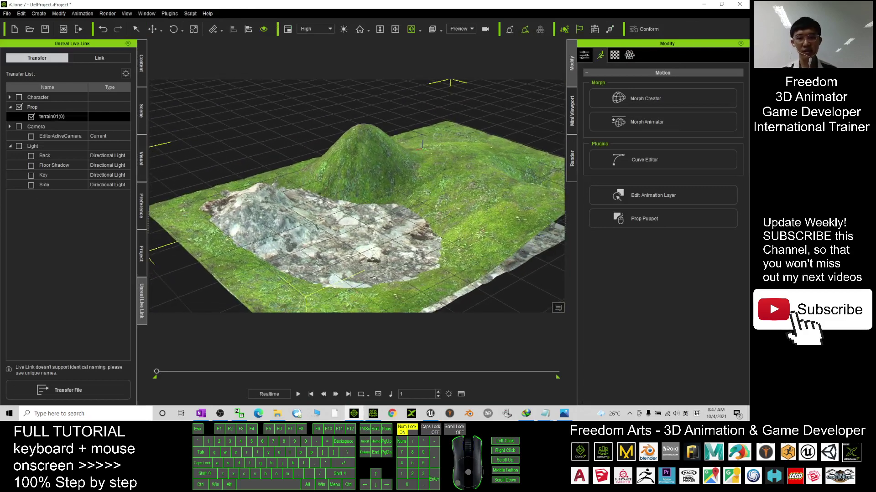
Switch to Unreal Engine, run the character across the imported terrain in the play session, and end the session.
{"action": "left_click", "coordinate": [430, 413]}
{"action": "left_click", "coordinate": [447, 144]}
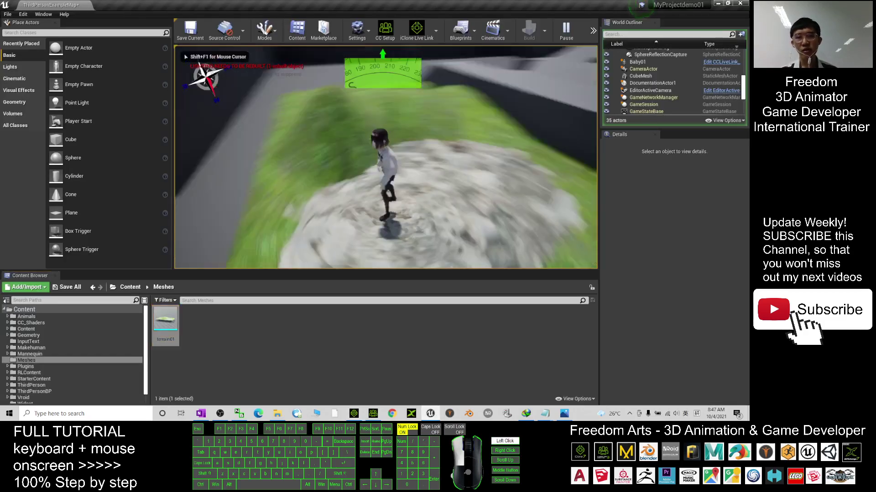
{"action": "key", "text": "a"}
{"action": "key", "text": "w"}
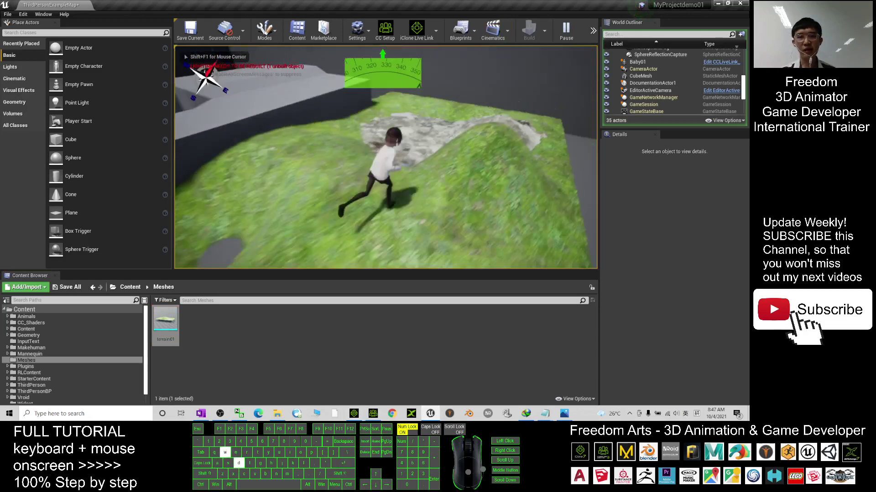
{"action": "key", "text": "a"}
{"action": "key", "text": "w"}
{"action": "key", "text": "a"}
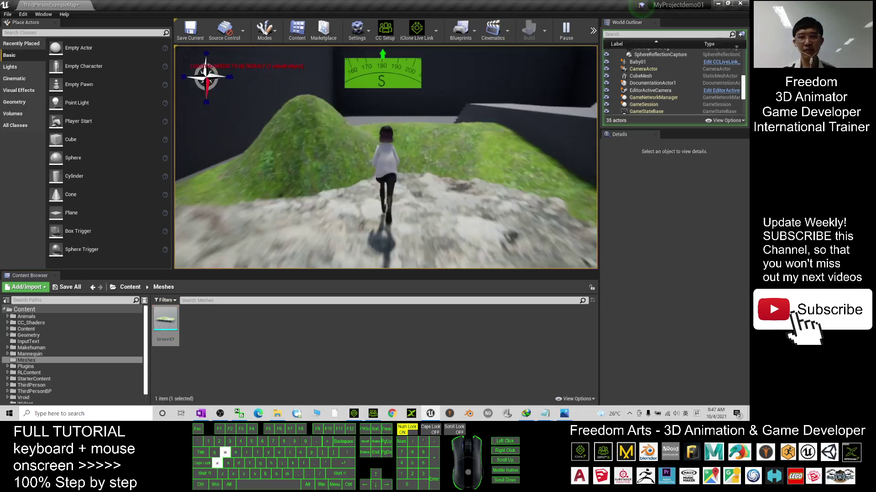
{"action": "key", "text": "space"}
{"action": "key", "text": "a"}
{"action": "key", "text": "d"}
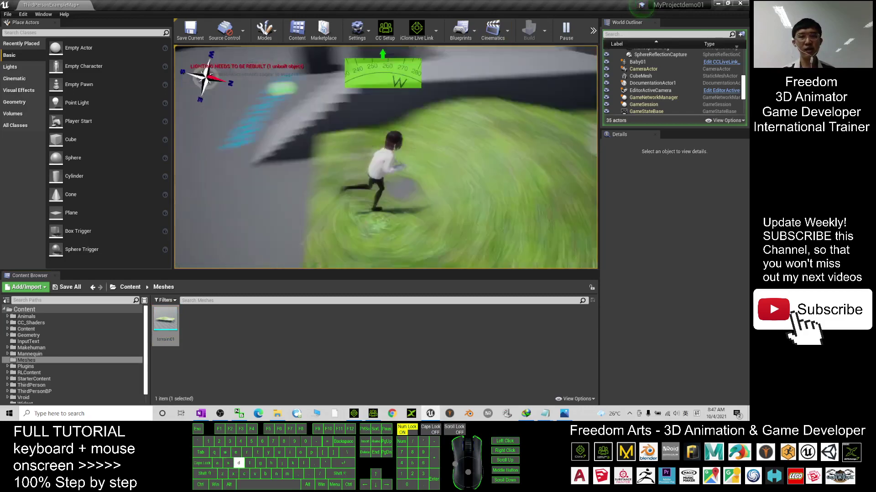
{"action": "key", "text": "w"}
{"action": "key", "text": "d"}
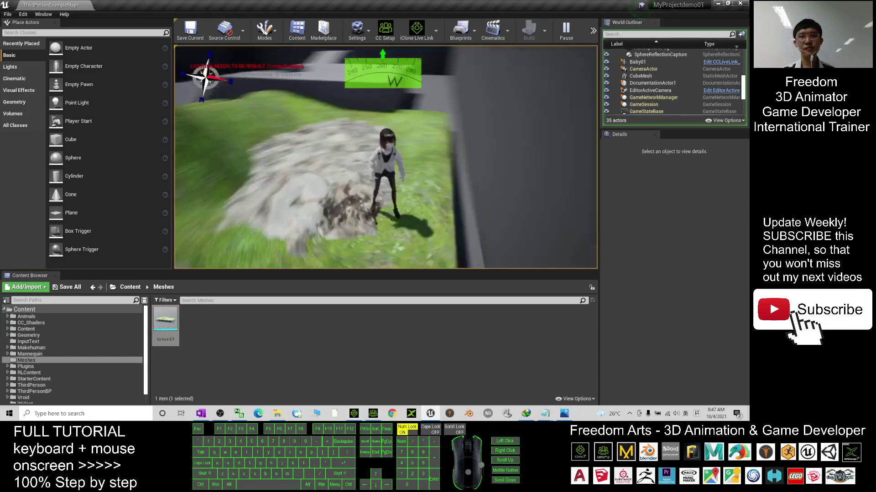
{"action": "key", "text": "w"}
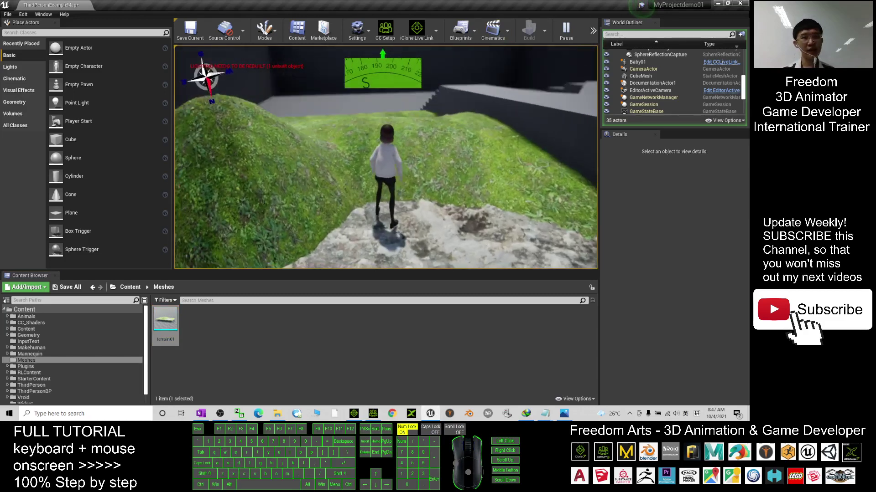
{"action": "key", "text": "w"}
{"action": "key", "text": "a"}
{"action": "key", "text": "s"}
{"action": "key", "text": "Escape"}
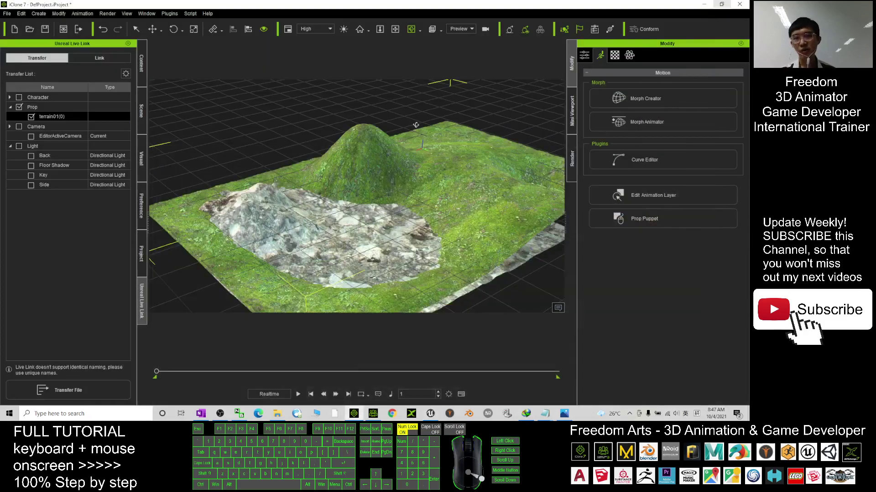
Switch back to iClone 7, start a new empty project and display the project templates in the content library.
{"action": "left_click", "coordinate": [14, 30]}
{"action": "left_click", "coordinate": [375, 226]}
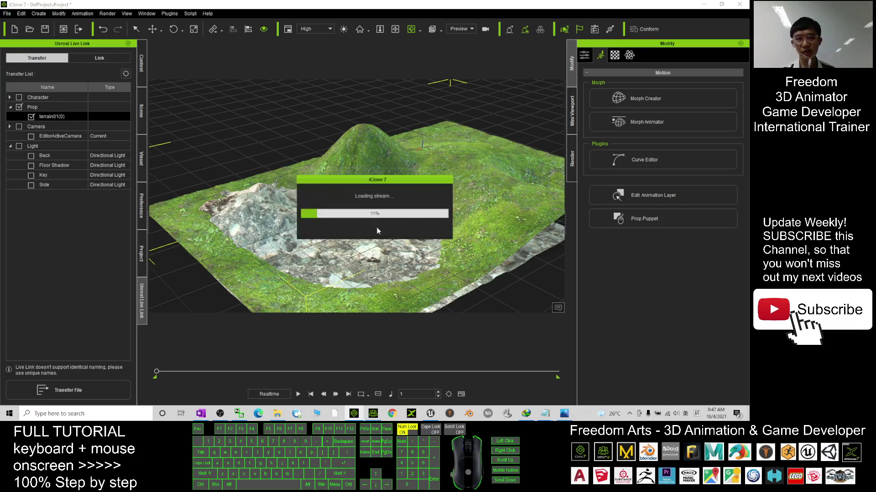
{"action": "left_click", "coordinate": [141, 64]}
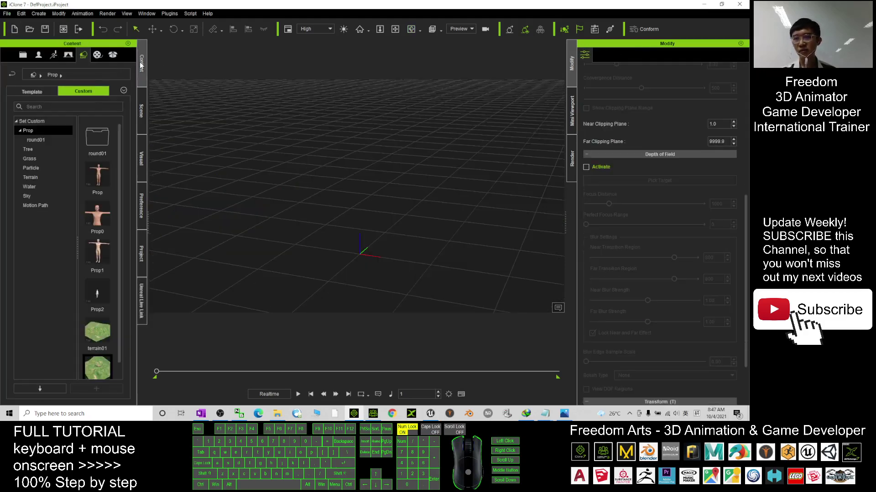
{"action": "left_click", "coordinate": [23, 55]}
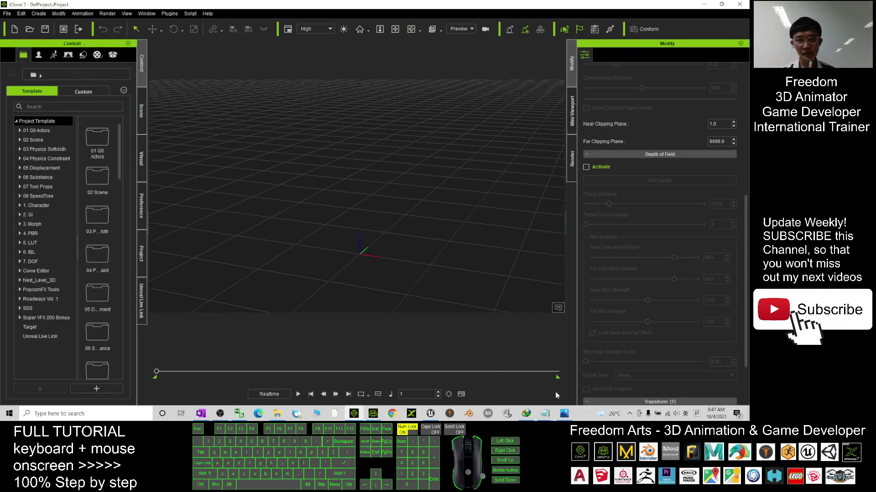
Open note.txt and review the links for iClone 7, Nature Terrain Generator, iClone Unreal Live Link and its setup tutorial.
{"action": "left_click", "coordinate": [545, 413]}
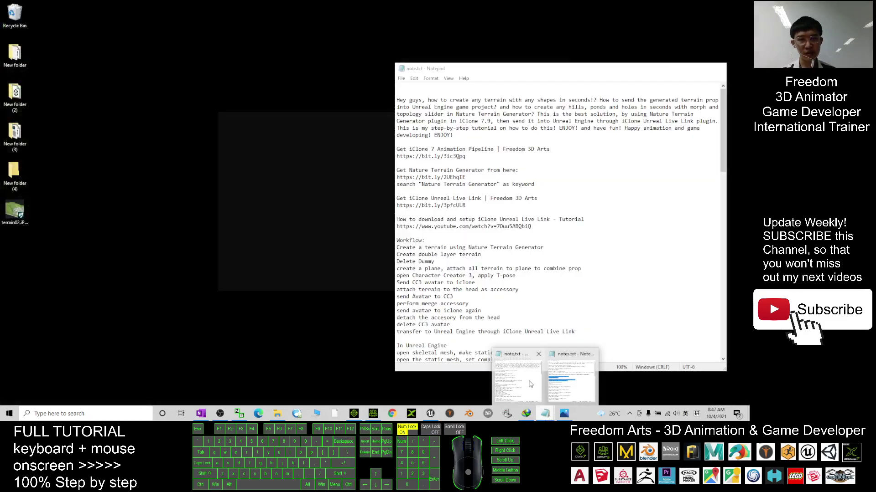
{"action": "mouse_move", "coordinate": [530, 385]}
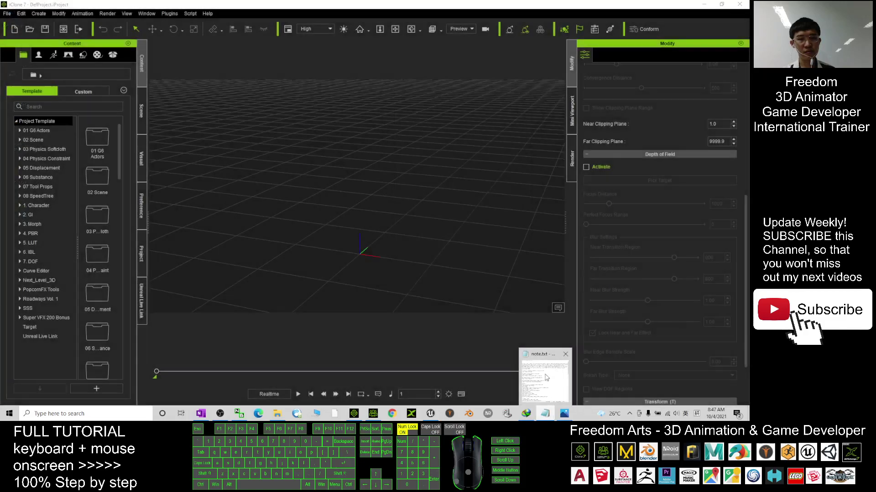
{"action": "left_click", "coordinate": [518, 376]}
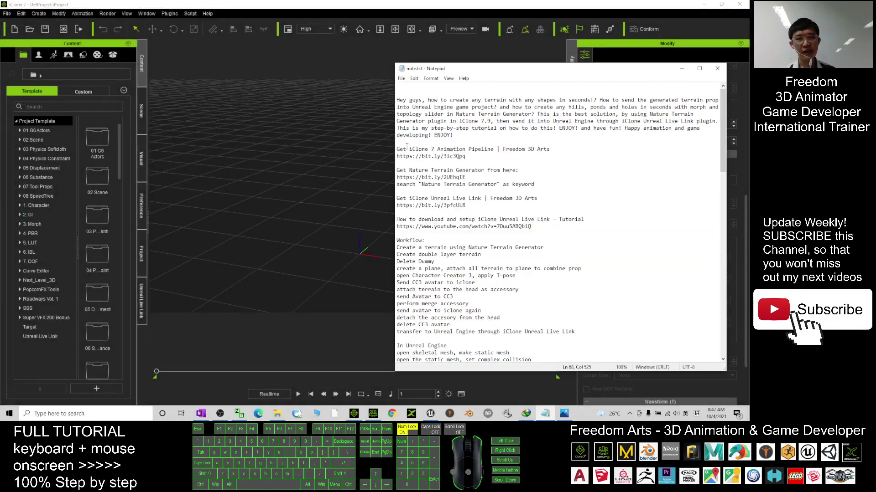
{"action": "left_click_drag", "start_coordinate": [404, 151], "coordinate": [457, 152]}
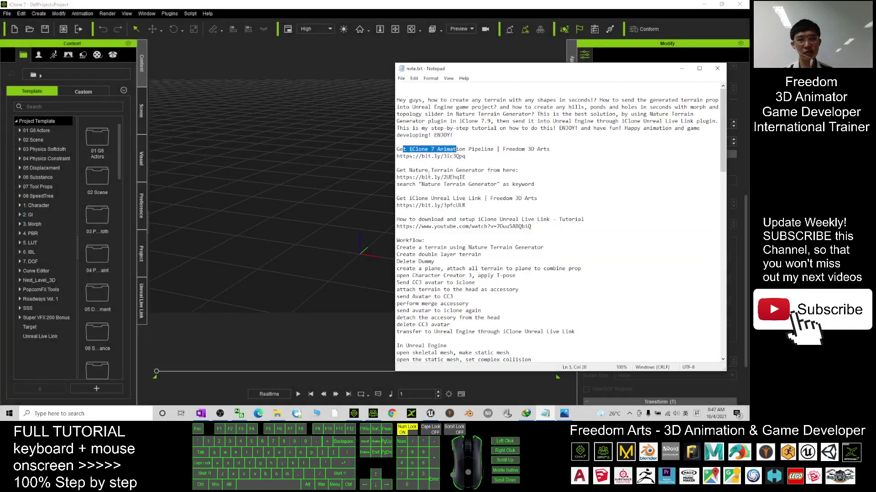
{"action": "left_click_drag", "start_coordinate": [419, 170], "coordinate": [490, 170]}
{"action": "left_click_drag", "start_coordinate": [411, 199], "coordinate": [469, 207]}
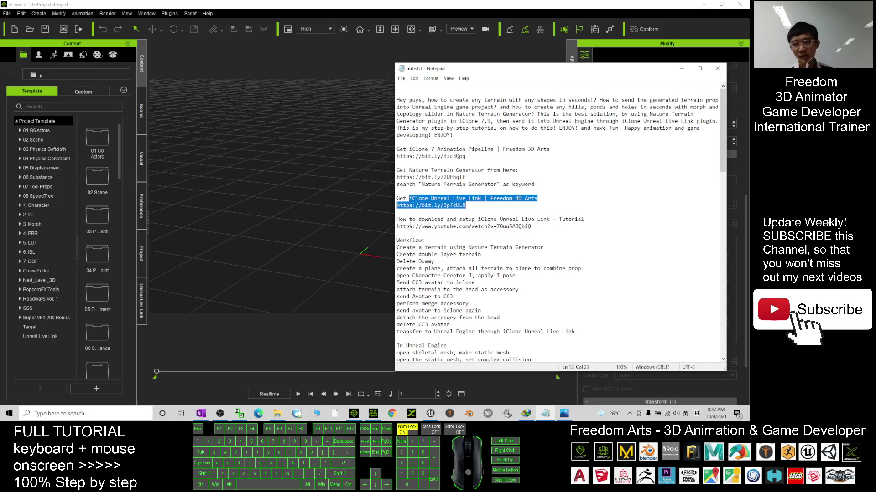
{"action": "left_click", "coordinate": [464, 205]}
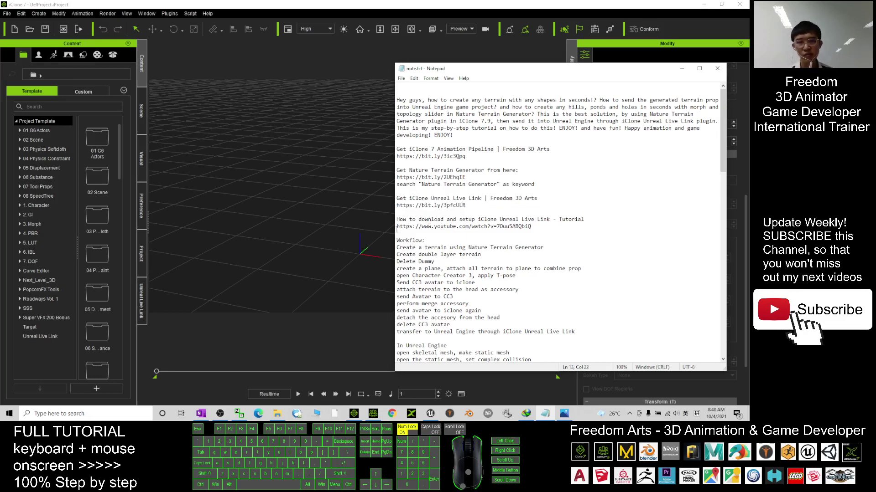
{"action": "left_click_drag", "start_coordinate": [532, 226], "coordinate": [516, 227]}
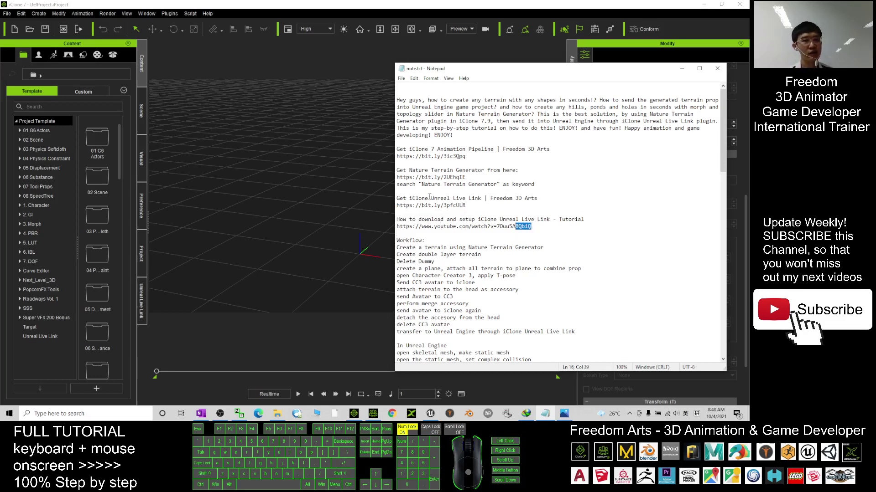
{"action": "left_click_drag", "start_coordinate": [429, 198], "coordinate": [470, 198]}
{"action": "left_click_drag", "start_coordinate": [431, 170], "coordinate": [477, 171]}
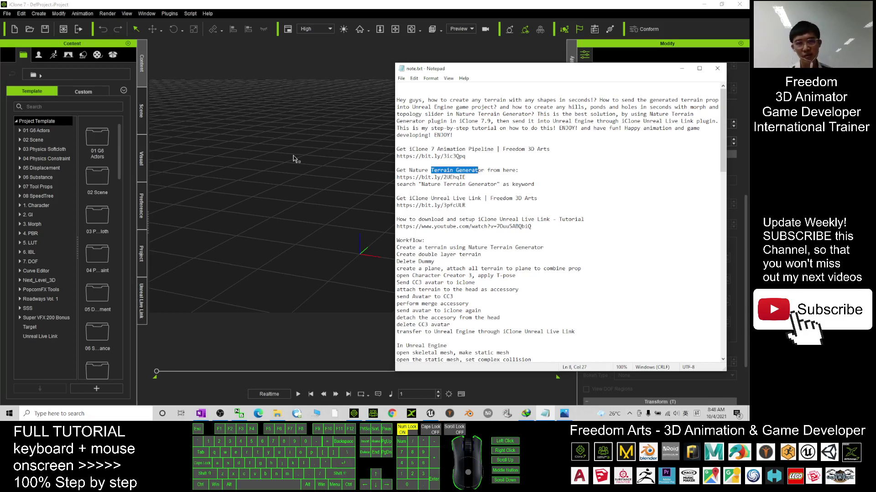
{"action": "left_click", "coordinate": [487, 63]}
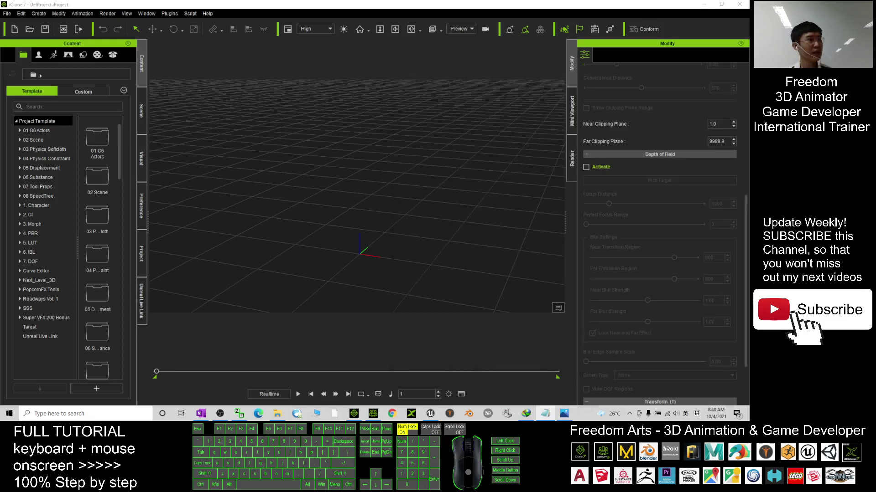
Open the Nature Terrain Generator plugin and set the mesh subdivision to 32X32 and the texture resolution to 2K.
{"action": "left_click", "coordinate": [172, 15]}
{"action": "mouse_move", "coordinate": [199, 134]}
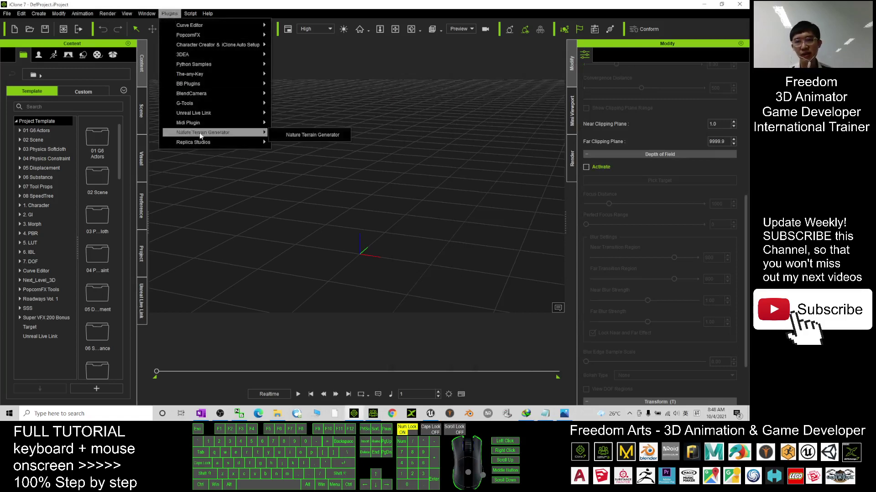
{"action": "left_click", "coordinate": [315, 134]}
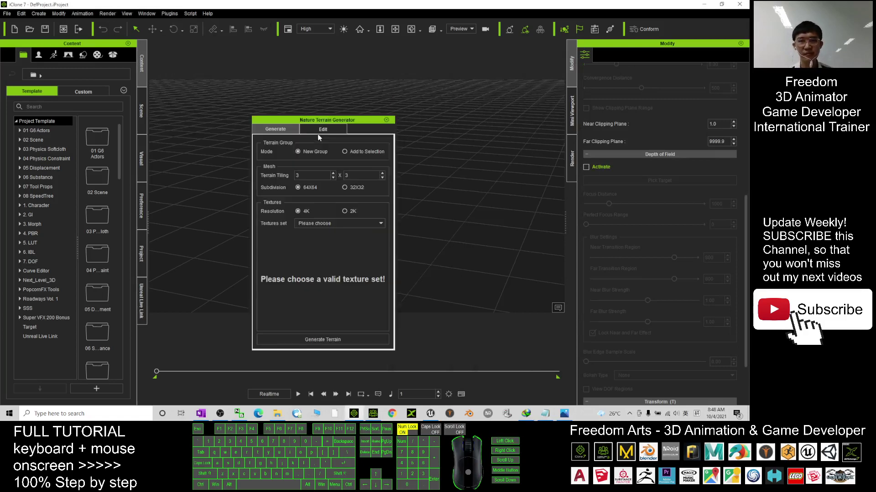
{"action": "left_click_drag", "start_coordinate": [341, 120], "coordinate": [647, 78]}
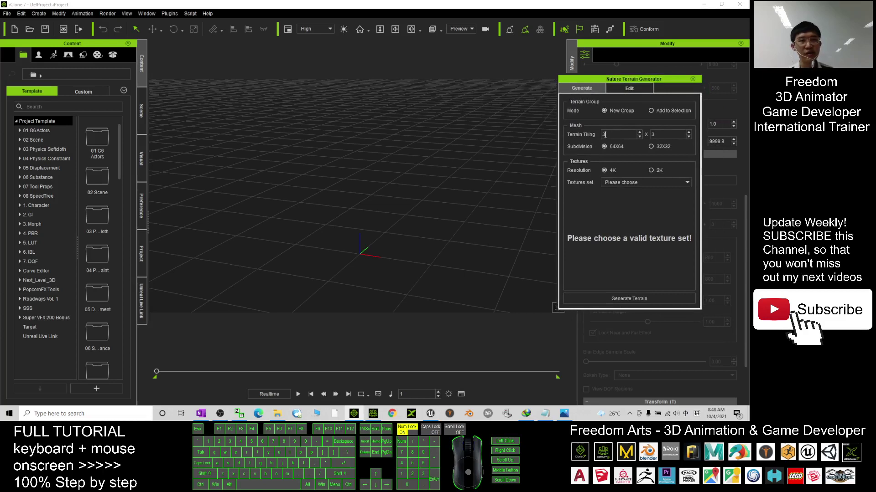
{"action": "left_click", "coordinate": [655, 146]}
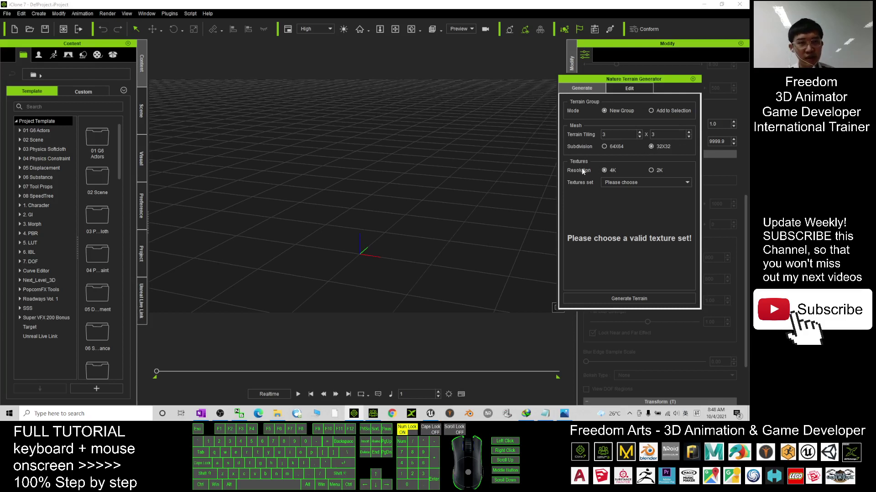
{"action": "left_click", "coordinate": [652, 170]}
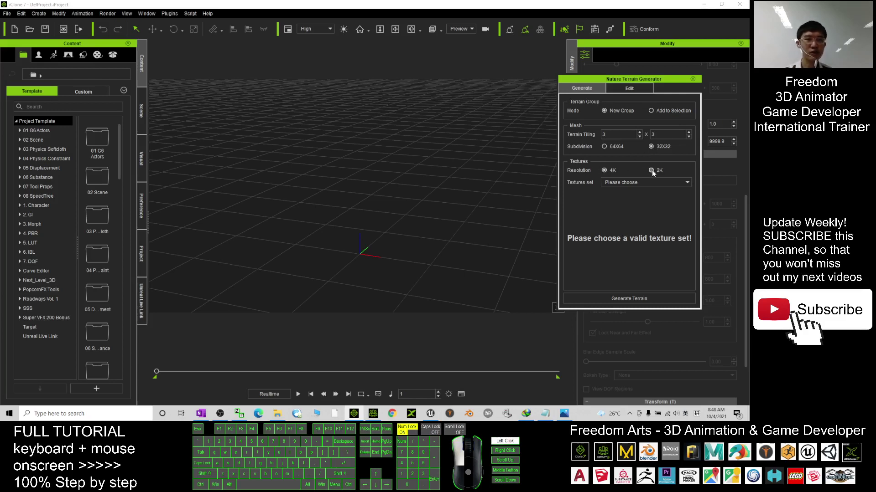
Preview texture sets 02, 04, 01, 05 and 06 for the terrain.
{"action": "left_click", "coordinate": [646, 188]}
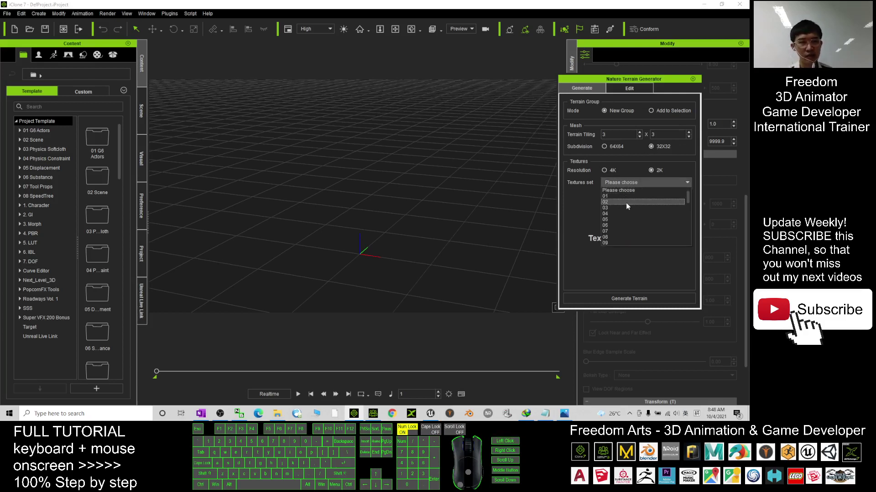
{"action": "left_click", "coordinate": [626, 202]}
{"action": "left_click", "coordinate": [640, 186]}
{"action": "left_click", "coordinate": [617, 213]}
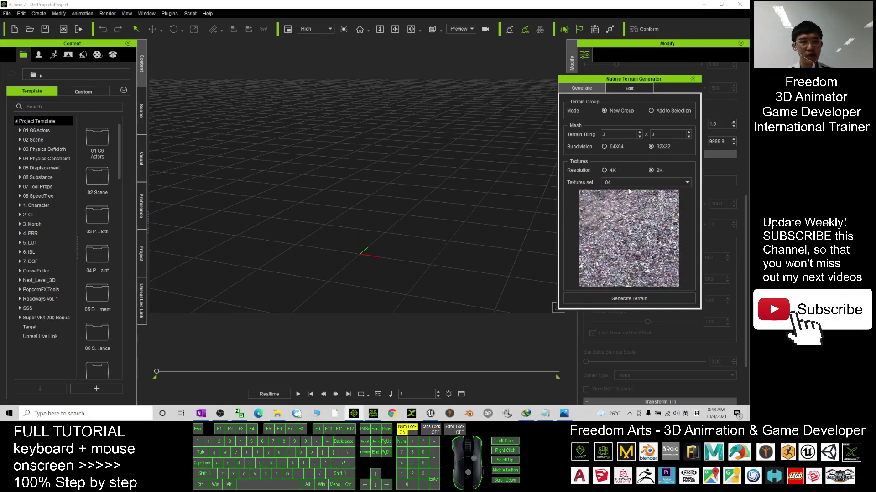
{"action": "left_click", "coordinate": [631, 182]}
{"action": "left_click", "coordinate": [620, 194]}
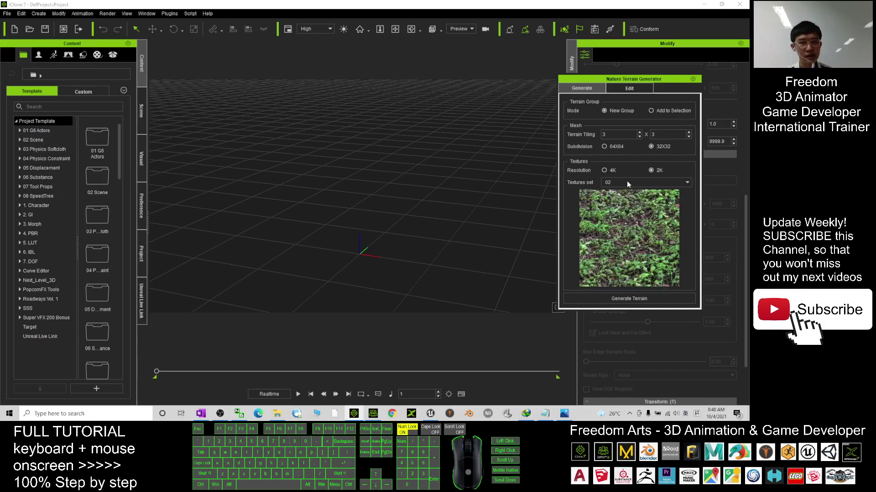
{"action": "left_click", "coordinate": [627, 182]}
{"action": "left_click", "coordinate": [618, 191]}
{"action": "left_click", "coordinate": [618, 186]}
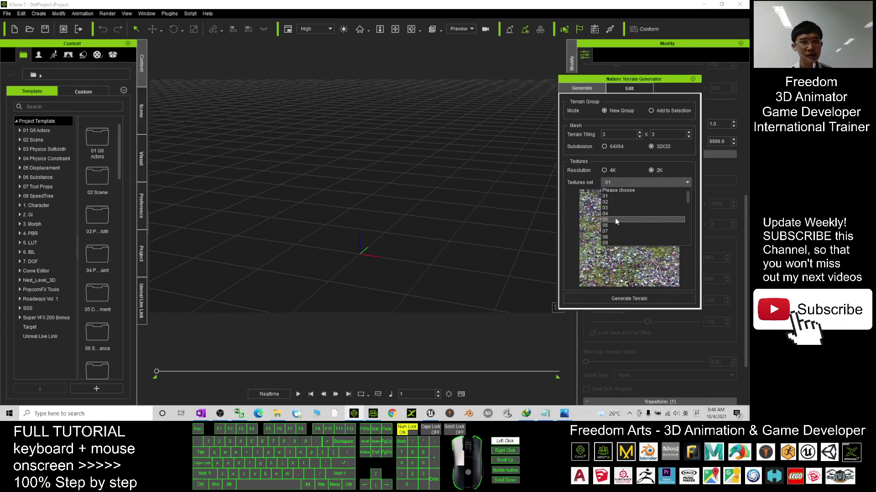
{"action": "left_click", "coordinate": [624, 231]}
{"action": "left_click", "coordinate": [631, 180]}
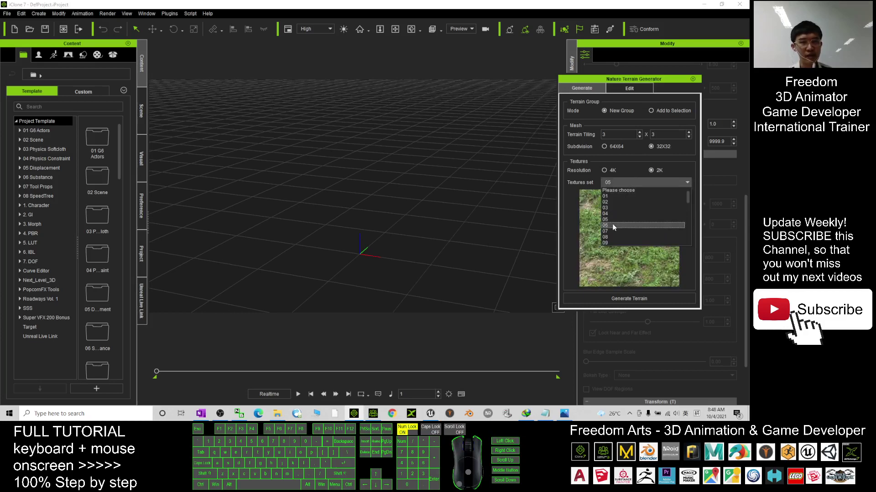
{"action": "left_click", "coordinate": [611, 224]}
Choose texture set 05 and generate the 3 x 3 tiled terrain as a new group.
{"action": "left_click", "coordinate": [628, 186]}
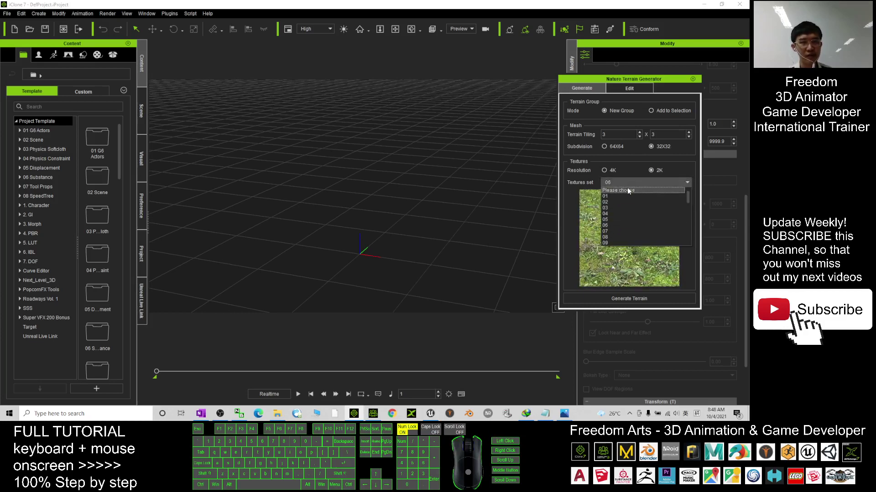
{"action": "left_click", "coordinate": [612, 218]}
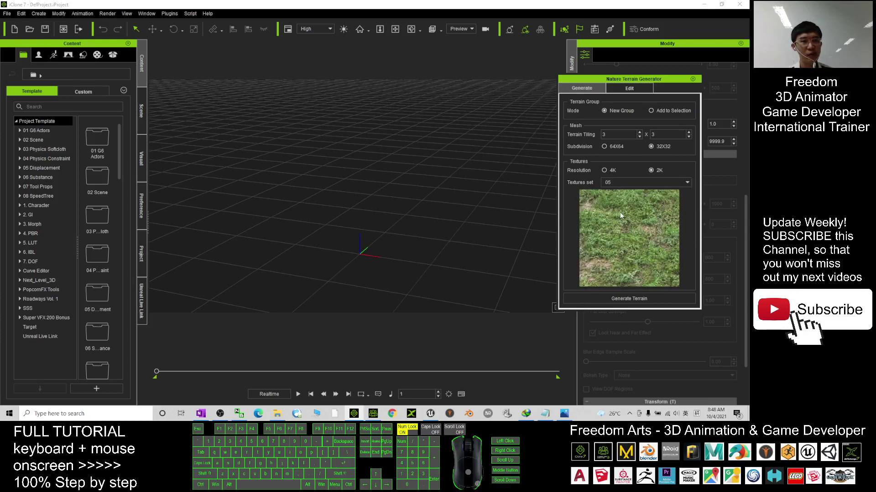
{"action": "left_click", "coordinate": [623, 301]}
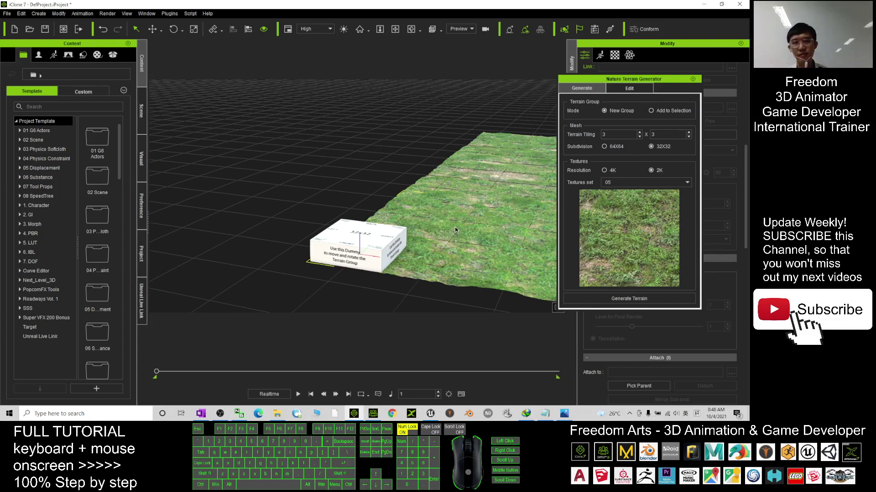
Examine the generated terrain and its movement dummy box from several angles and distances.
{"action": "key", "text": "x"}
{"action": "left_click_drag", "start_coordinate": [473, 210], "coordinate": [501, 211]}
{"action": "key", "text": "c"}
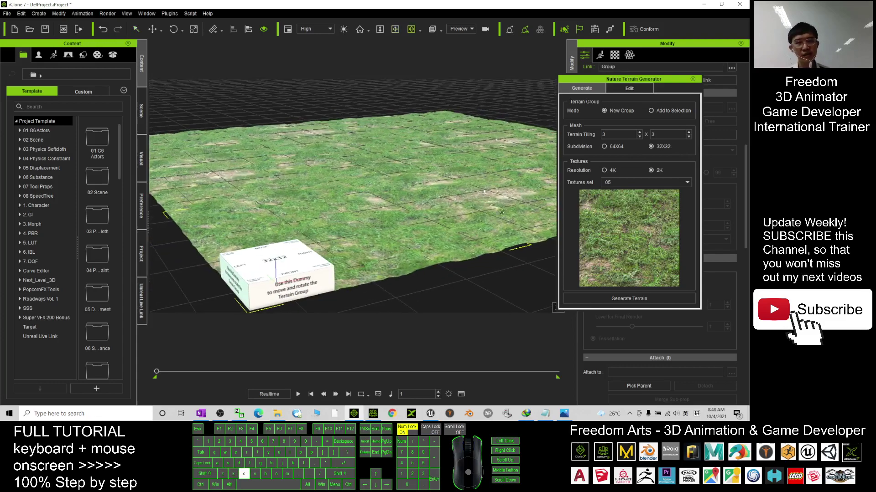
{"action": "left_click", "coordinate": [300, 264]}
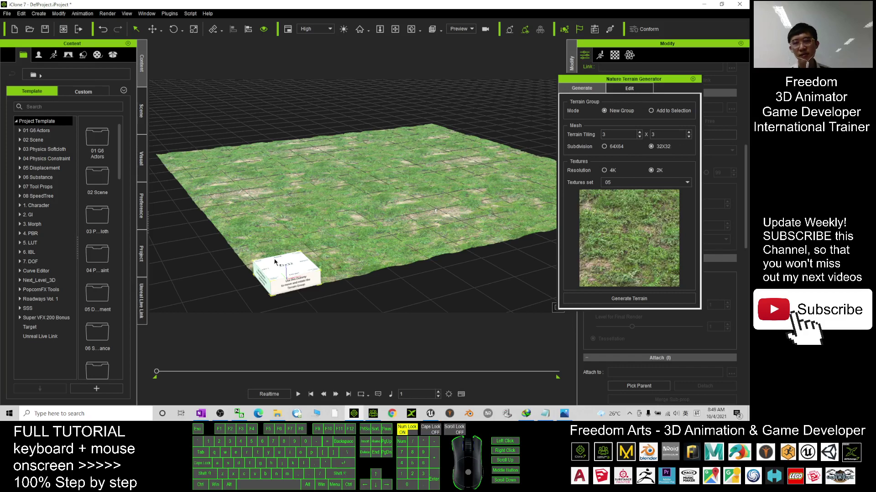
{"action": "key", "text": "c"}
{"action": "left_click_drag", "start_coordinate": [333, 242], "coordinate": [284, 276]}
{"action": "key", "text": "x"}
{"action": "key", "text": "c"}
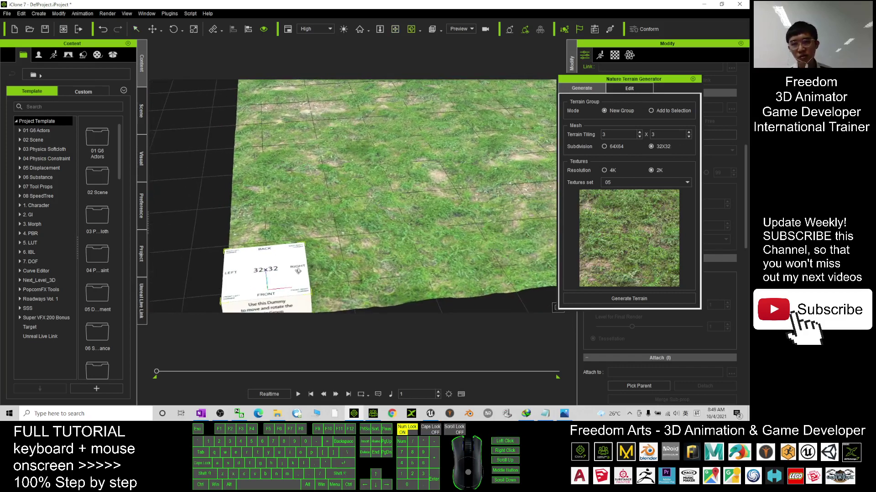
{"action": "scroll", "coordinate": [430, 238], "scroll_direction": "down", "scroll_amount": 2}
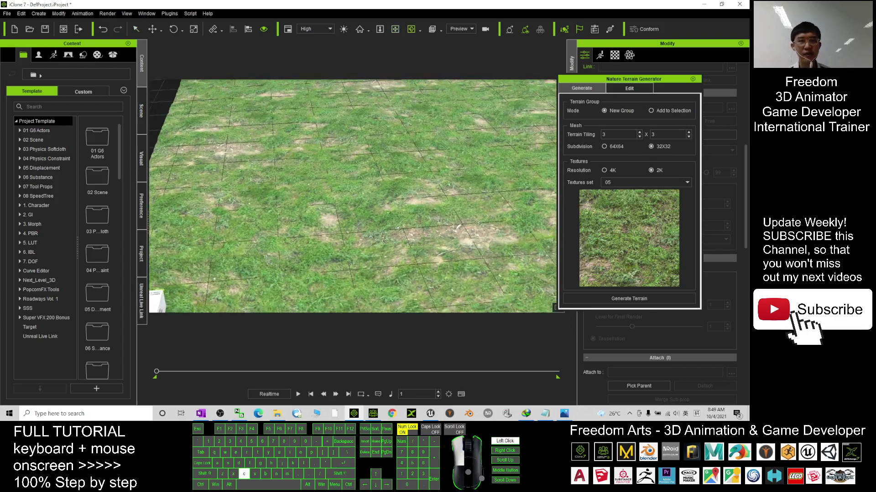
Select several individual terrain tiles with the Move tool to examine how the 3 x 3 group is divided.
{"action": "left_click", "coordinate": [404, 159]}
{"action": "key", "text": "w"}
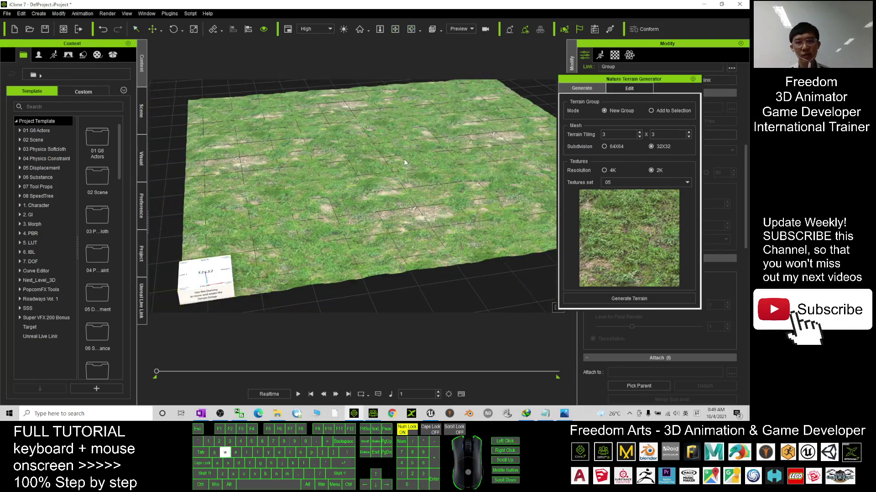
{"action": "left_click", "coordinate": [264, 124]}
{"action": "left_click", "coordinate": [363, 120]}
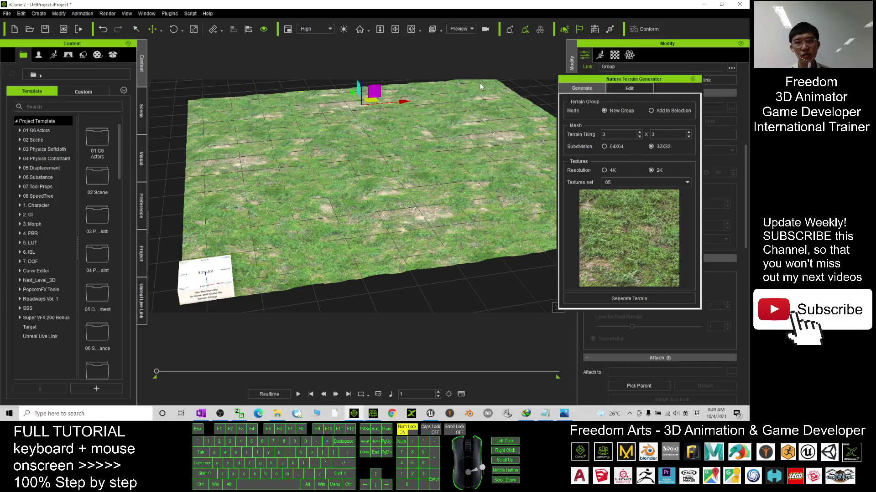
{"action": "left_click", "coordinate": [480, 84]}
{"action": "left_click_drag", "start_coordinate": [233, 109], "coordinate": [248, 210]}
{"action": "left_click", "coordinate": [281, 243]}
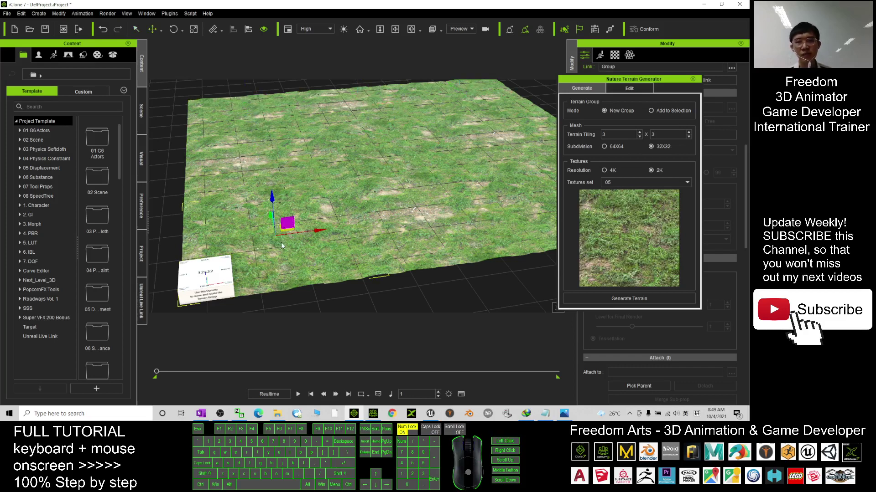
{"action": "key", "text": "c"}
{"action": "left_click_drag", "start_coordinate": [281, 242], "coordinate": [472, 208]}
{"action": "key", "text": "x"}
{"action": "key", "text": "c"}
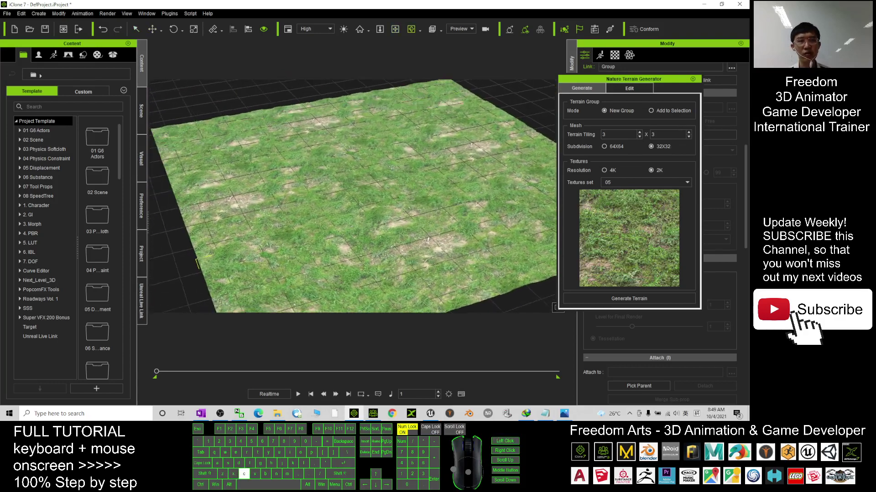
Using Morph Control in the terrain editor, lower one edge tile's centre point to -64 and raise a front tile's centre point to 74.
{"action": "left_click", "coordinate": [625, 91]}
{"action": "scroll", "coordinate": [382, 187], "scroll_direction": "down", "scroll_amount": 2}
{"action": "key", "text": "q"}
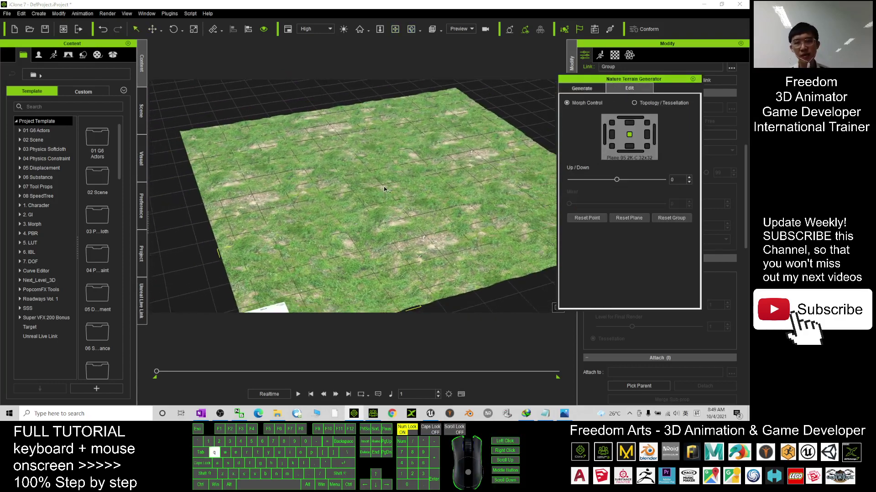
{"action": "left_click", "coordinate": [256, 208]}
{"action": "left_click", "coordinate": [256, 209]}
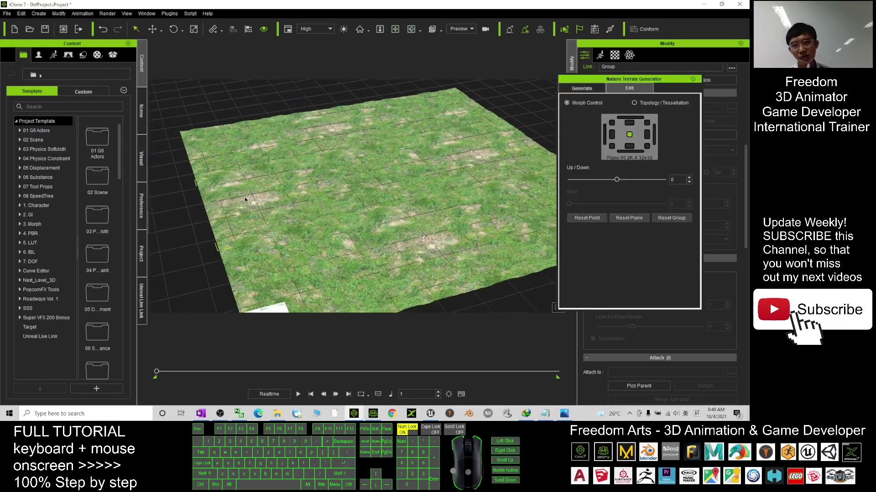
{"action": "left_click_drag", "start_coordinate": [246, 199], "coordinate": [355, 197]}
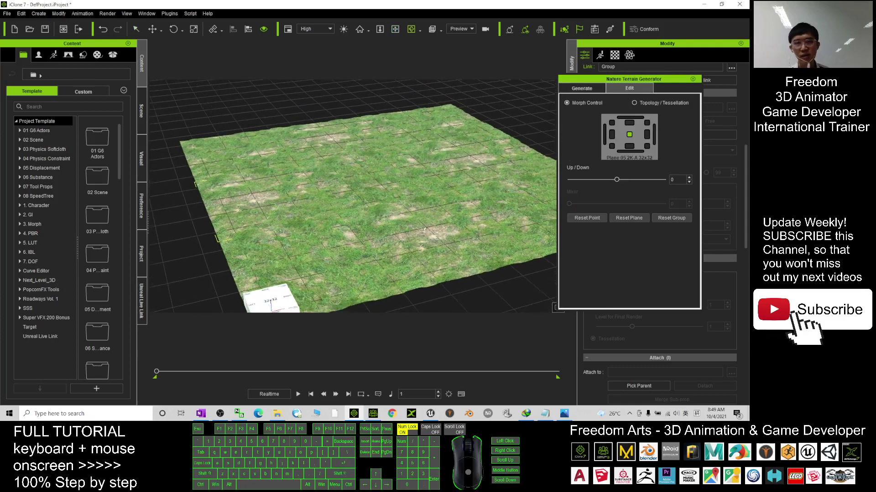
{"action": "left_click", "coordinate": [629, 122]}
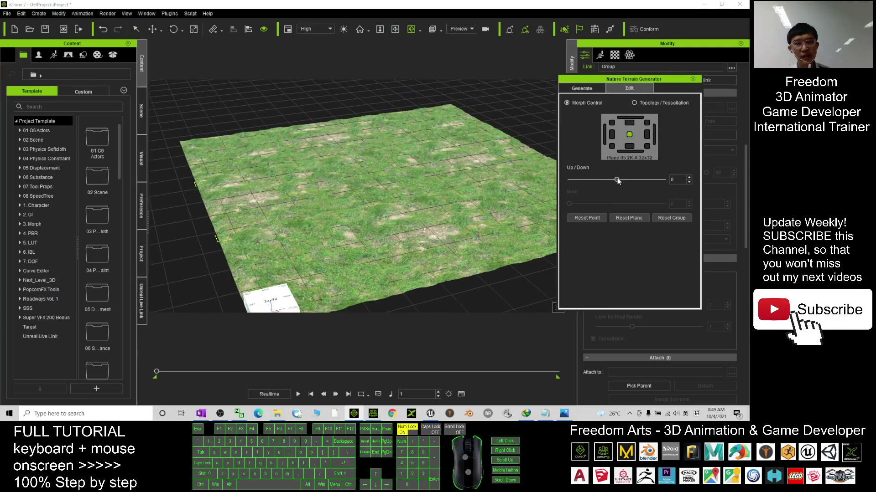
{"action": "left_click_drag", "start_coordinate": [618, 181], "coordinate": [587, 185]}
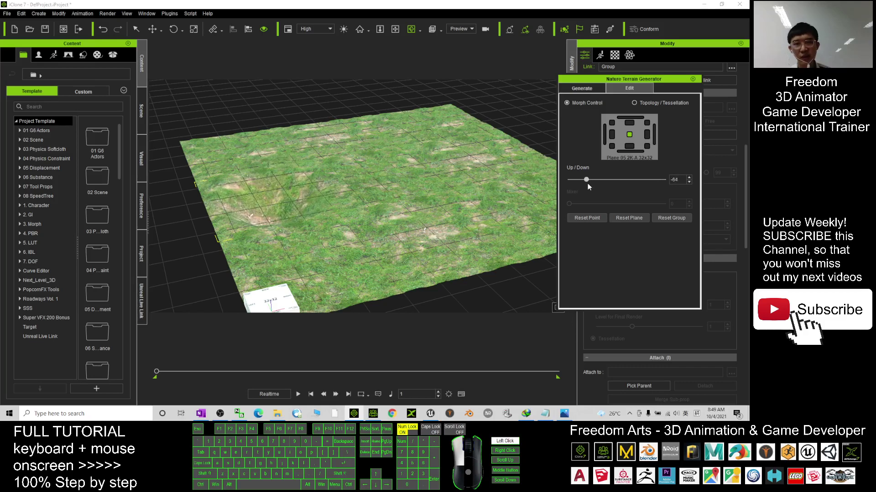
{"action": "double_click", "coordinate": [392, 181]}
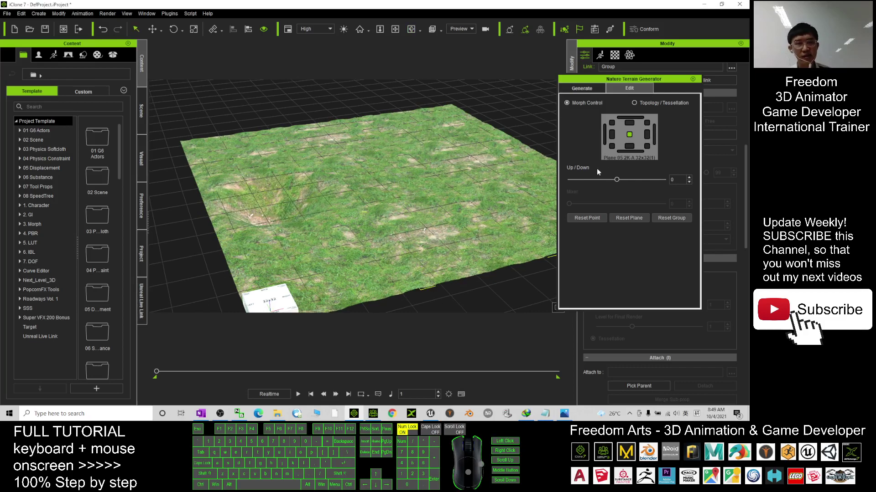
{"action": "left_click_drag", "start_coordinate": [616, 185], "coordinate": [652, 180]}
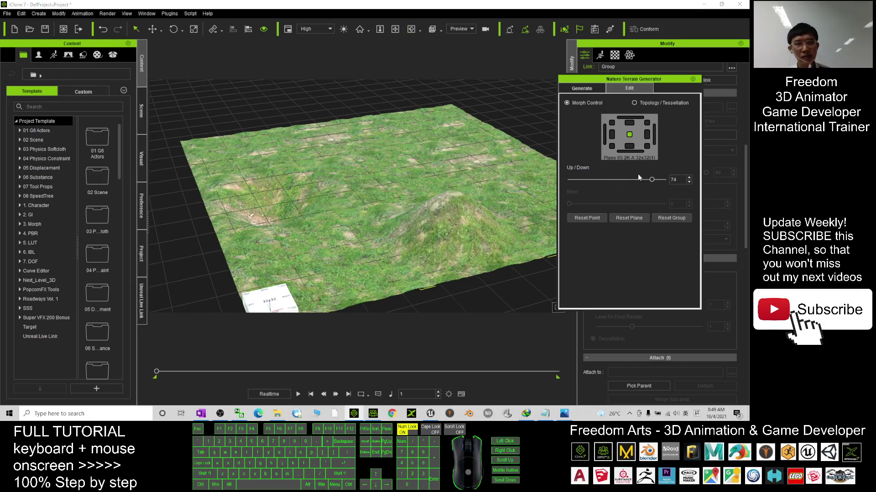
Select the tile Plane 05 2K-C 32x32(1) and raise its middle-right control point to 62.
{"action": "key", "text": "q"}
{"action": "left_click", "coordinate": [412, 168]}
{"action": "left_click_drag", "start_coordinate": [404, 164], "coordinate": [396, 192]}
{"action": "key", "text": "w"}
{"action": "key", "text": "c"}
{"action": "left_click", "coordinate": [387, 172]}
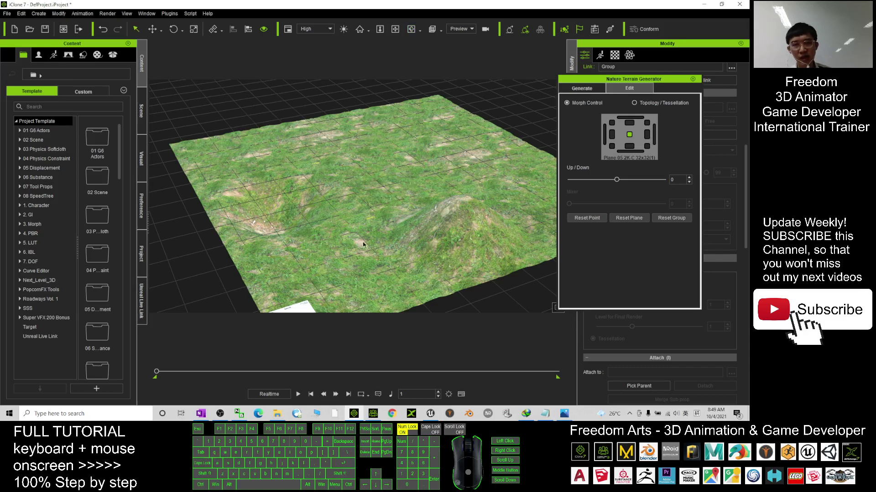
{"action": "left_click", "coordinate": [341, 270]}
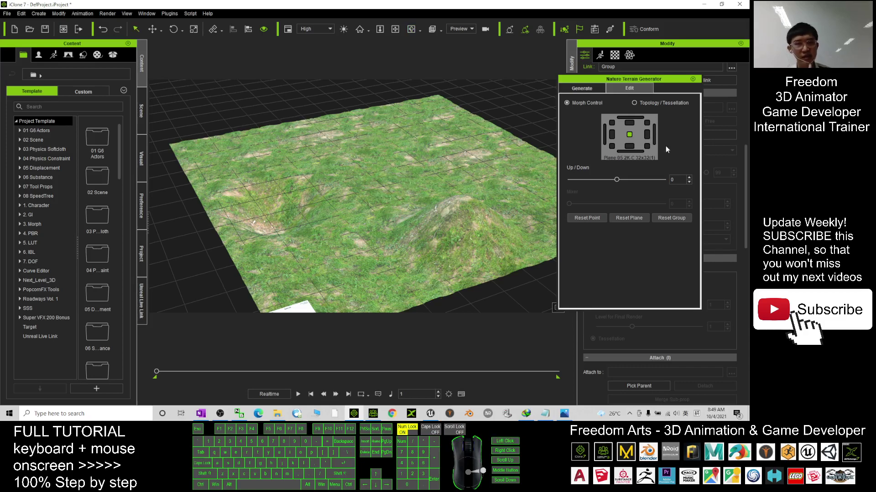
{"action": "key", "text": "c"}
{"action": "left_click_drag", "start_coordinate": [410, 217], "coordinate": [365, 261]}
{"action": "key", "text": "x"}
{"action": "key", "text": "c"}
{"action": "key", "text": "x"}
{"action": "left_click_drag", "start_coordinate": [497, 111], "coordinate": [433, 160]}
{"action": "left_click", "coordinate": [647, 135]}
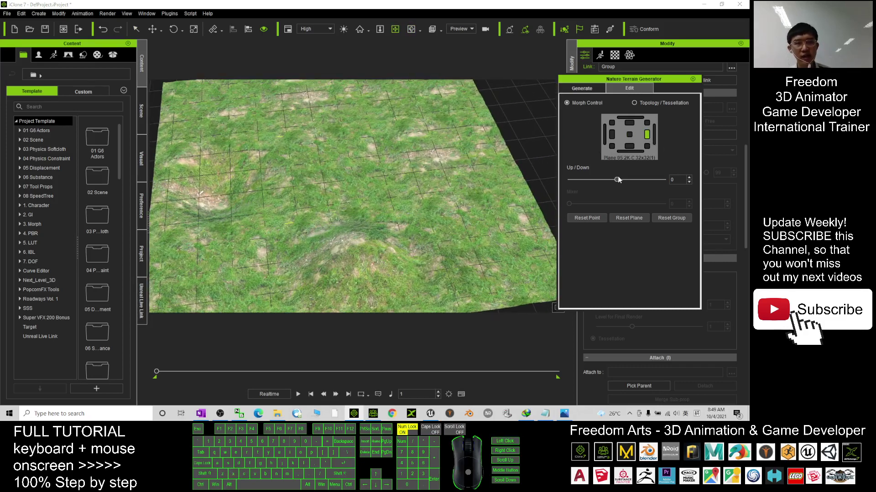
{"action": "left_click_drag", "start_coordinate": [618, 178], "coordinate": [646, 180]}
Switch to Topology / Tessellation editing and set Topology 4 to 100 on one tile and Topology 5 to 100 on another.
{"action": "left_click_drag", "start_coordinate": [351, 162], "coordinate": [452, 186]}
{"action": "key", "text": "q"}
{"action": "left_click", "coordinate": [266, 205]}
{"action": "left_click", "coordinate": [392, 162]}
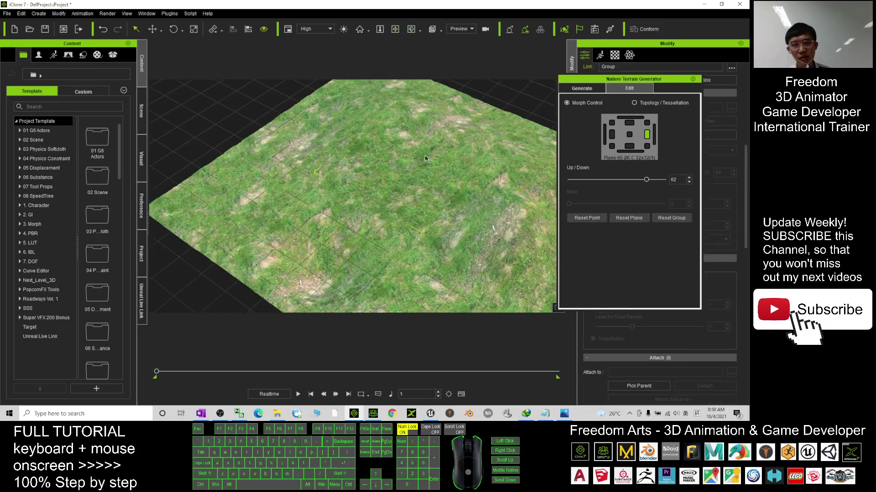
{"action": "left_click", "coordinate": [634, 103]}
{"action": "left_click_drag", "start_coordinate": [425, 212], "coordinate": [398, 175]}
{"action": "scroll", "coordinate": [426, 154], "scroll_direction": "up", "scroll_amount": 3}
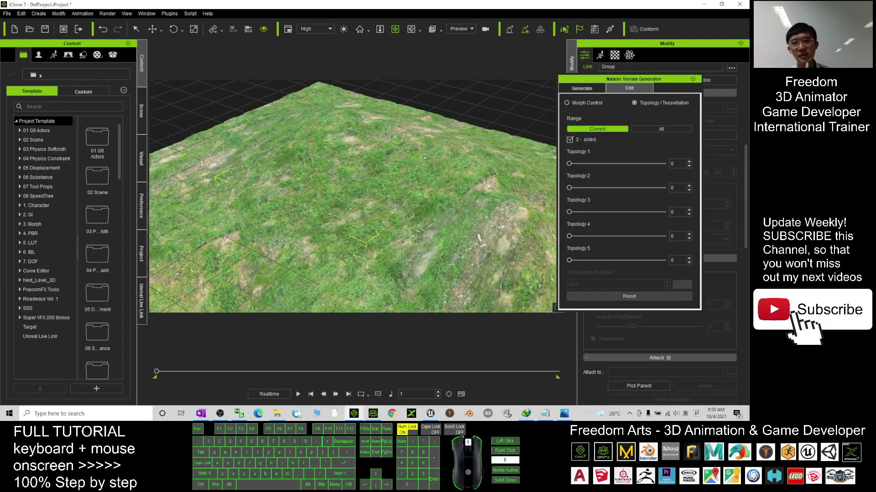
{"action": "key", "text": "x"}
{"action": "left_click_drag", "start_coordinate": [426, 155], "coordinate": [411, 170]}
{"action": "left_click_drag", "start_coordinate": [570, 236], "coordinate": [729, 240]}
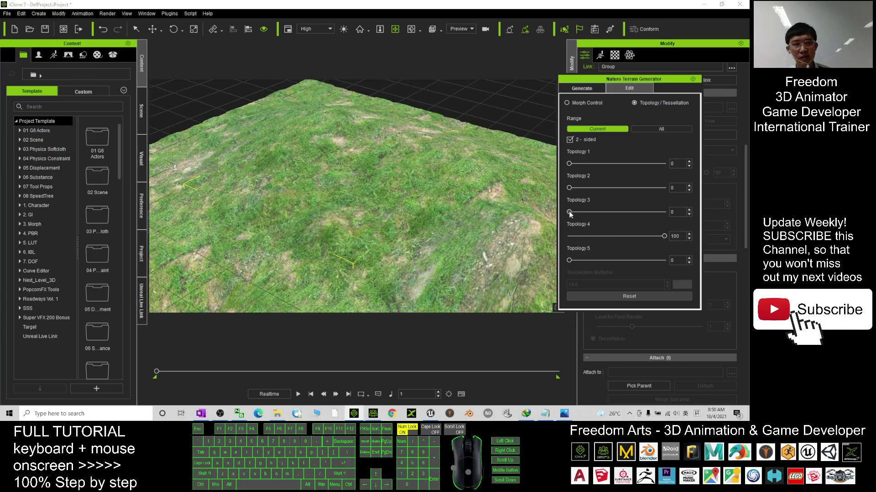
{"action": "left_click_drag", "start_coordinate": [569, 214], "coordinate": [505, 218]}
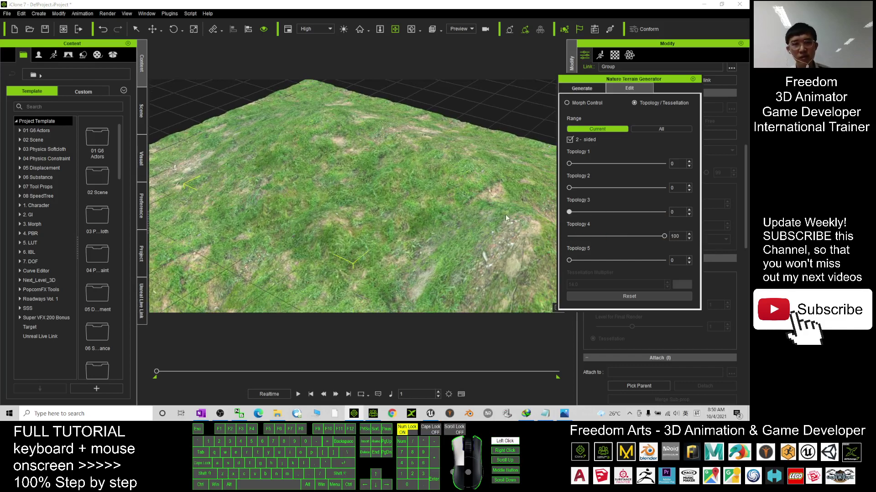
{"action": "left_click_drag", "start_coordinate": [659, 236], "coordinate": [716, 256]}
{"action": "key", "text": "c"}
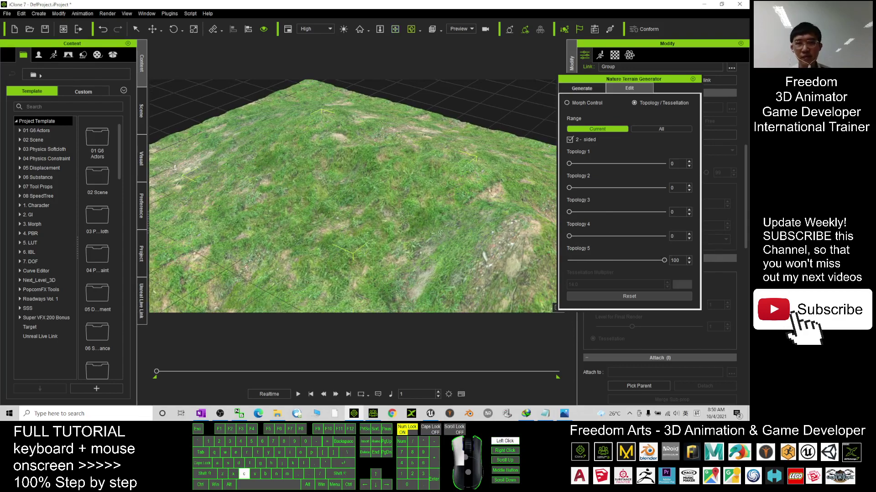
On the terrain's corner tile, try Topology 2 at 100, return it to 0, and set Topology 1 to 100.
{"action": "left_click_drag", "start_coordinate": [429, 205], "coordinate": [301, 226]}
{"action": "scroll", "coordinate": [291, 243], "scroll_direction": "down", "scroll_amount": 3}
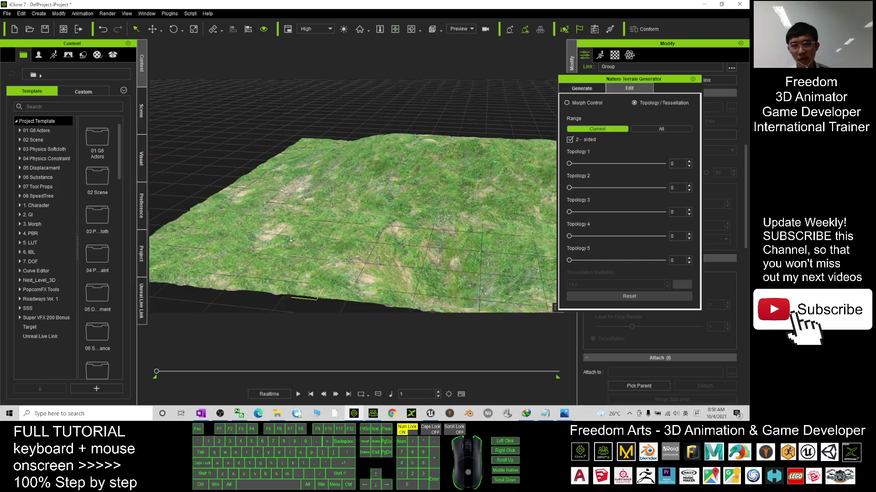
{"action": "key", "text": "c"}
{"action": "left_click_drag", "start_coordinate": [488, 228], "coordinate": [543, 215]}
{"action": "key", "text": "x"}
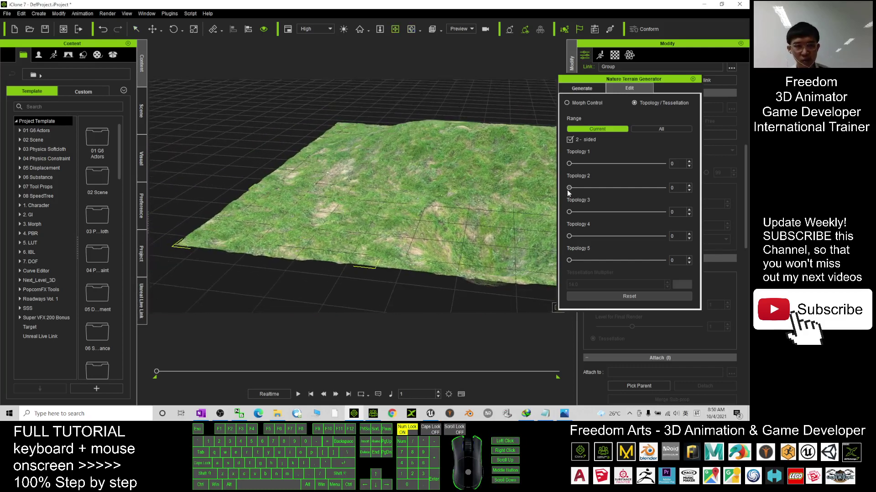
{"action": "left_click_drag", "start_coordinate": [569, 188], "coordinate": [715, 196]}
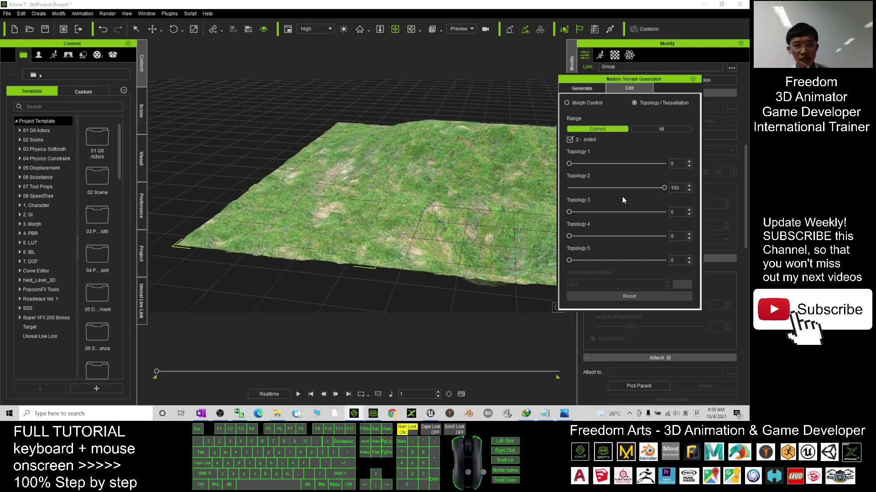
{"action": "left_click_drag", "start_coordinate": [663, 189], "coordinate": [556, 193]}
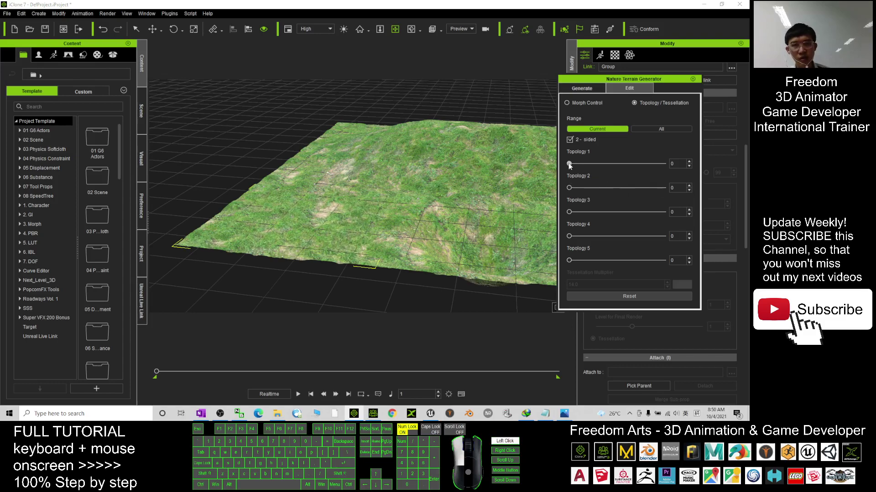
{"action": "left_click_drag", "start_coordinate": [568, 163], "coordinate": [734, 167]}
{"action": "left_click_drag", "start_coordinate": [381, 197], "coordinate": [331, 186]}
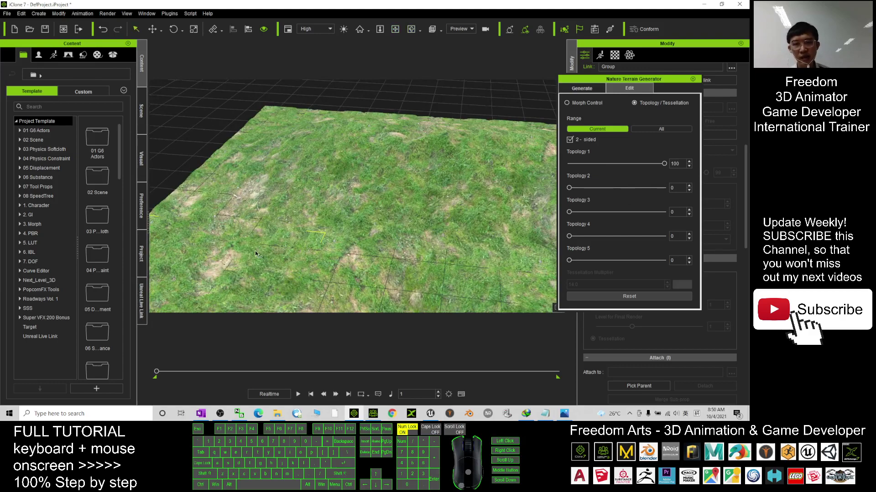
{"action": "scroll", "coordinate": [256, 251], "scroll_direction": "down", "scroll_amount": 5}
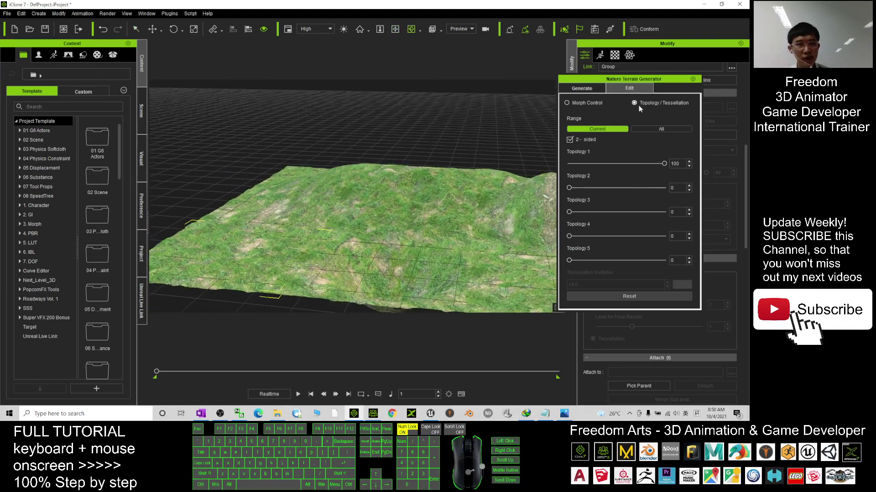
Return to Morph Control for the corner tile and select its upper-right corner point.
{"action": "left_click", "coordinate": [583, 88]}
{"action": "left_click", "coordinate": [630, 88]}
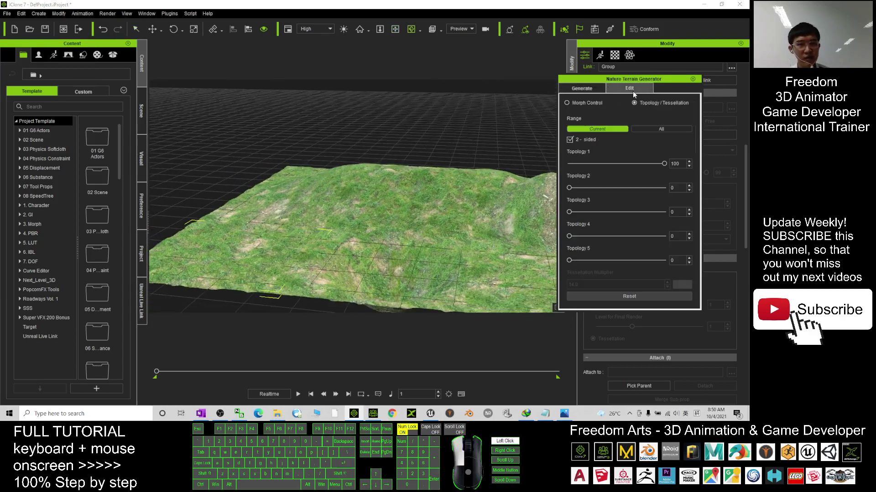
{"action": "left_click", "coordinate": [577, 103]}
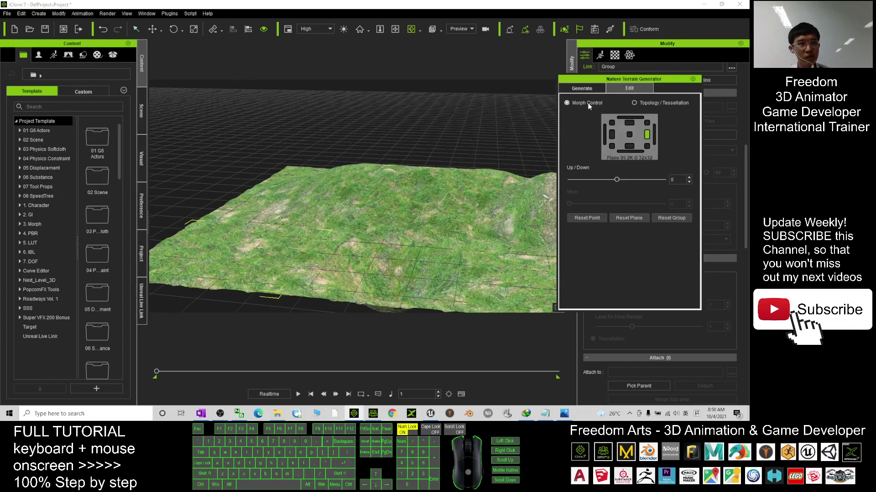
{"action": "left_click", "coordinate": [647, 121]}
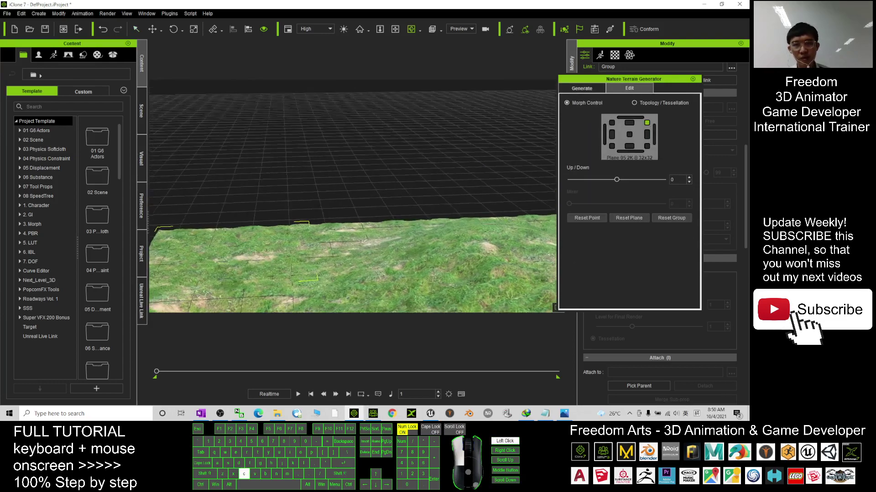
Examine the terrain around the dummy box's direction labels and the sculpted pit to work out the tile orientation.
{"action": "scroll", "coordinate": [358, 260], "scroll_direction": "down", "scroll_amount": 2}
{"action": "key", "text": "x"}
{"action": "left_click_drag", "start_coordinate": [358, 260], "coordinate": [391, 242]}
{"action": "key", "text": "c"}
{"action": "scroll", "coordinate": [364, 300], "scroll_direction": "up", "scroll_amount": 2}
{"action": "key", "text": "x"}
{"action": "key", "text": "c"}
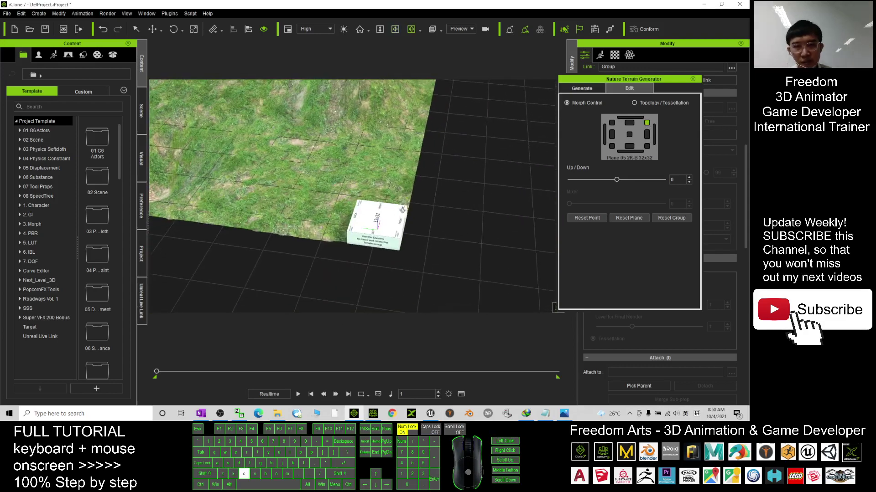
{"action": "left_click_drag", "start_coordinate": [374, 214], "coordinate": [228, 253]}
{"action": "key", "text": "x"}
{"action": "left_click_drag", "start_coordinate": [246, 215], "coordinate": [319, 201]}
{"action": "key", "text": "c"}
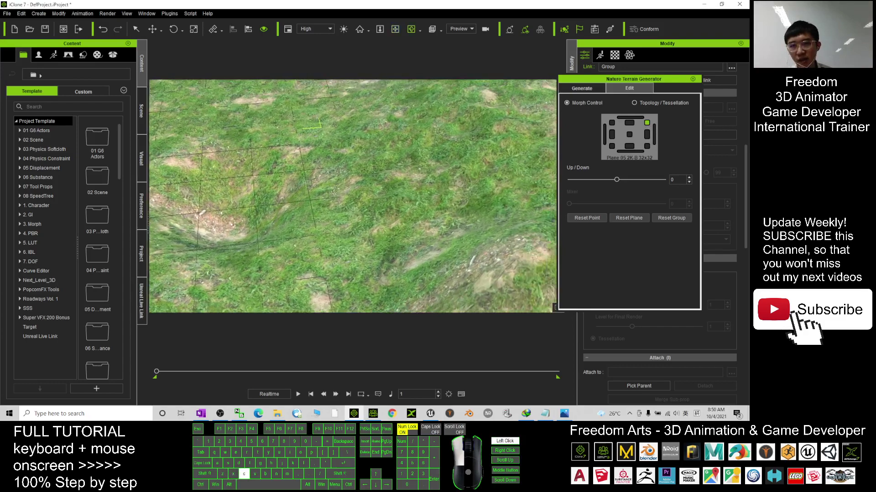
Select the corner tile's lower-right control point and raise it to 96.
{"action": "key", "text": "x"}
{"action": "left_click_drag", "start_coordinate": [346, 151], "coordinate": [417, 171]}
{"action": "key", "text": "x"}
{"action": "left_click_drag", "start_coordinate": [493, 166], "coordinate": [346, 310]}
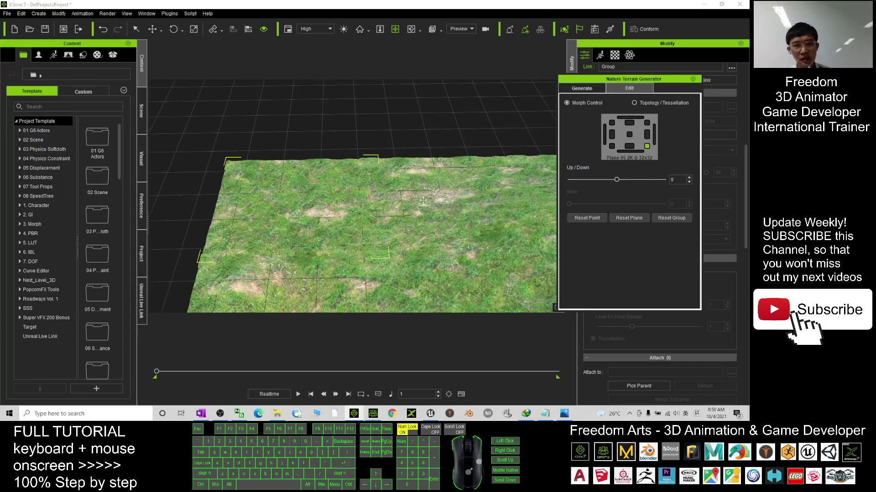
{"action": "scroll", "coordinate": [347, 211], "scroll_direction": "down", "scroll_amount": 3}
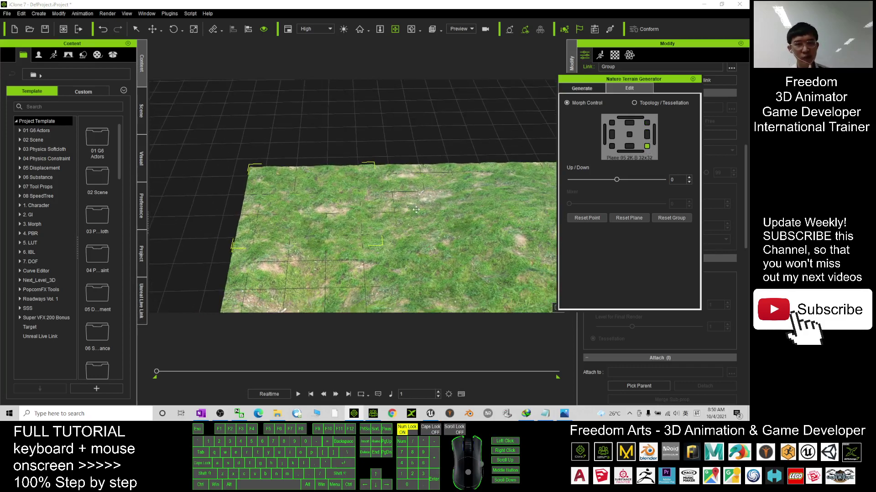
{"action": "left_click_drag", "start_coordinate": [614, 179], "coordinate": [660, 184]}
Check the raised terrain from the side and select the tile Plane 05 2K-C 32x32(1) for morph editing.
{"action": "key", "text": "x"}
{"action": "left_click_drag", "start_coordinate": [399, 240], "coordinate": [508, 139]}
{"action": "key", "text": "c"}
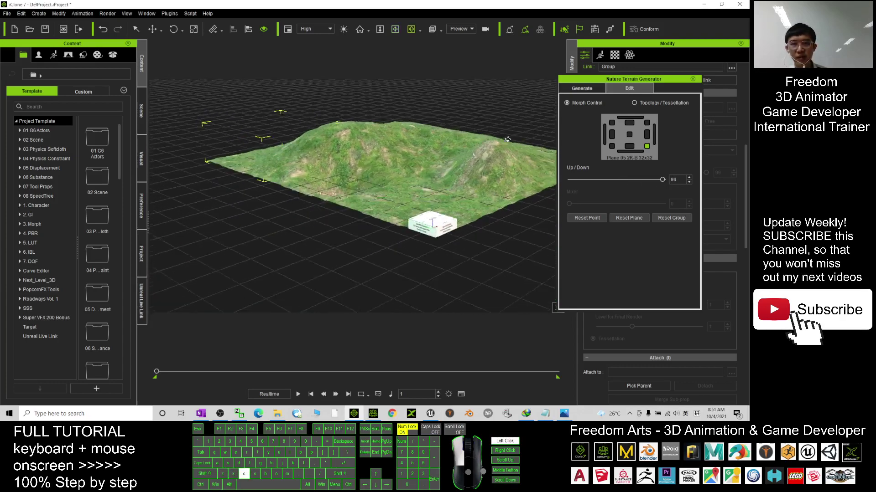
{"action": "scroll", "coordinate": [342, 256], "scroll_direction": "up", "scroll_amount": 5}
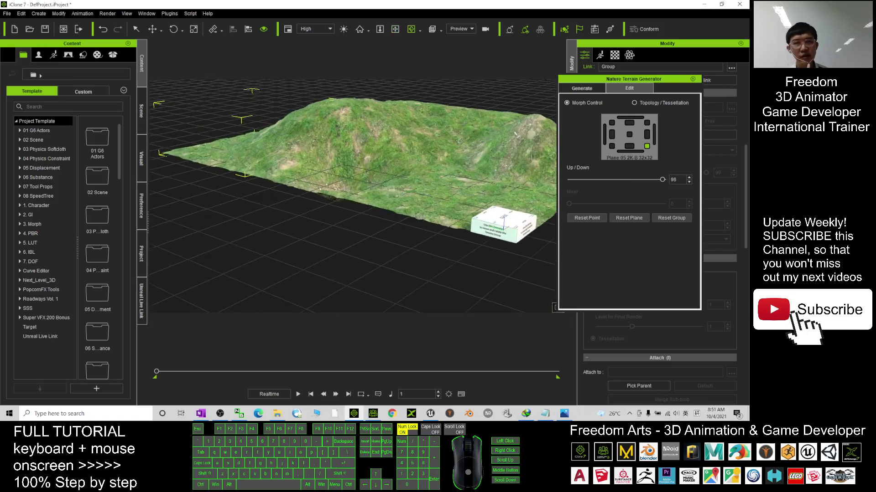
{"action": "left_click_drag", "start_coordinate": [342, 256], "coordinate": [355, 197]}
{"action": "key", "text": "q"}
{"action": "left_click", "coordinate": [355, 197]}
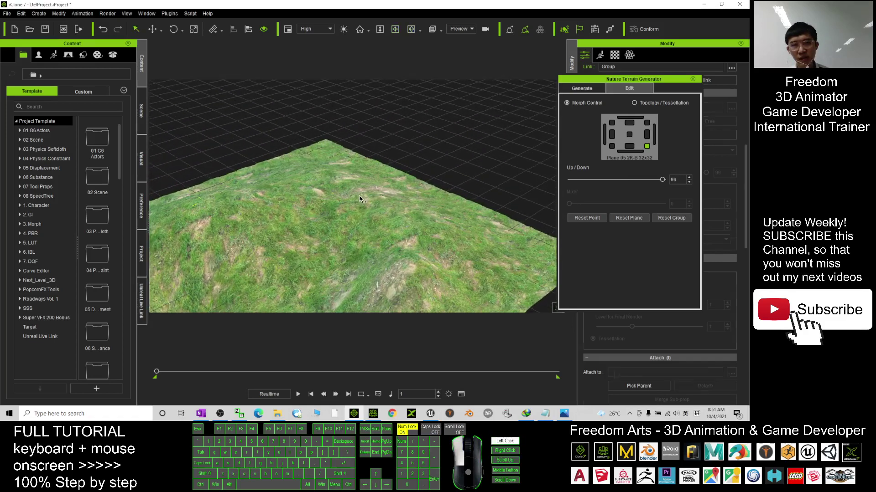
{"action": "left_click", "coordinate": [326, 192]}
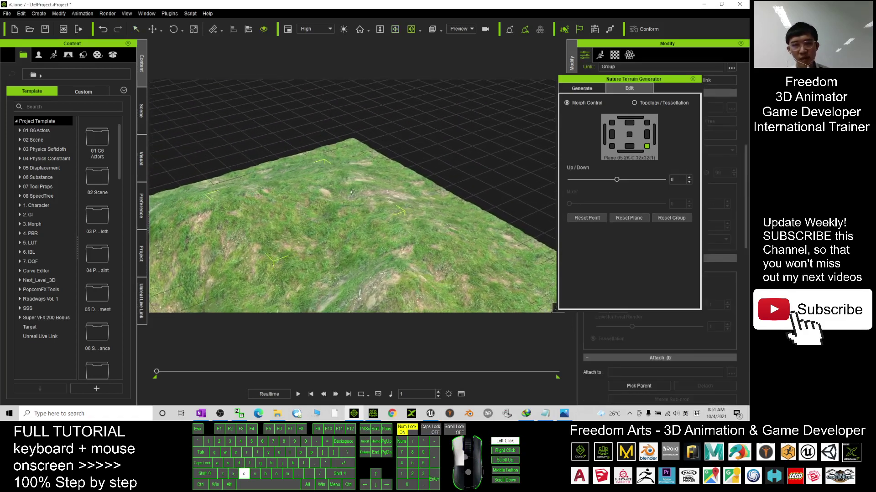